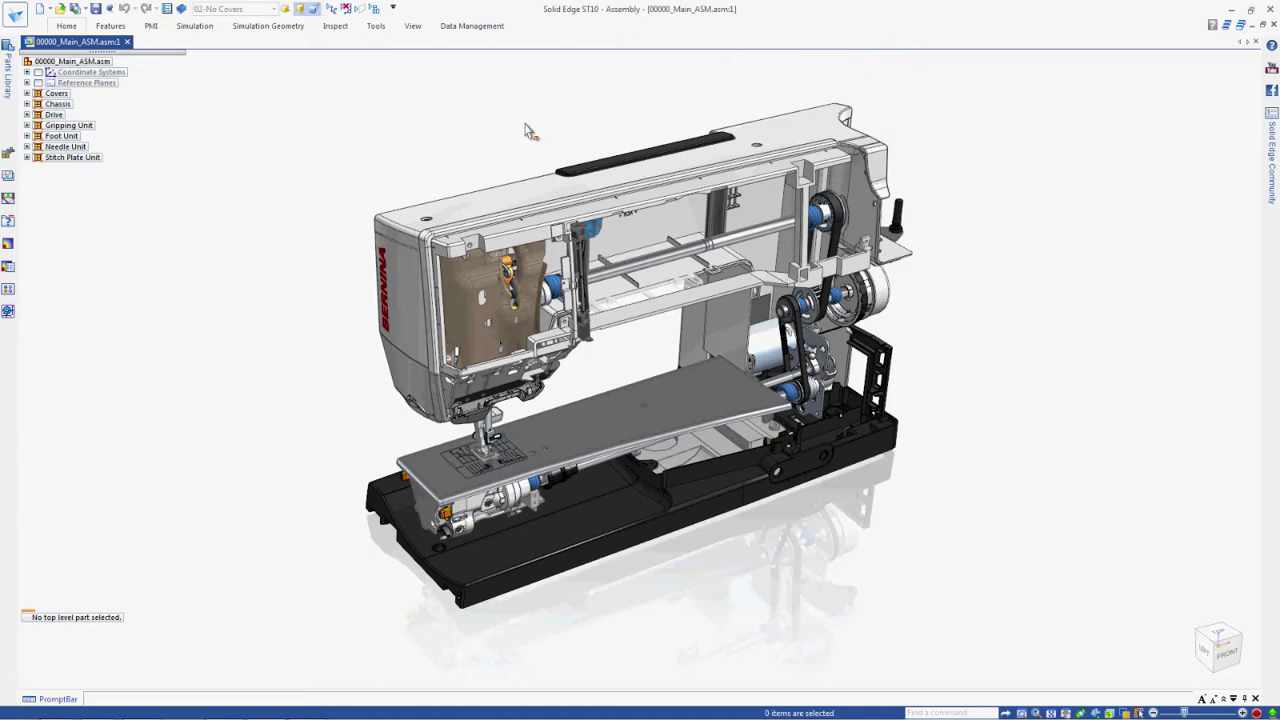
# Open the light-grey bracket part of the Stitch Plate Unit, d0025664.par, from the sewing machine assembly
pyautogui.moveTo(436, 122); pyautogui.dragTo(1012, 383, button='middle')
pyautogui.scroll(5, 1013, 383)
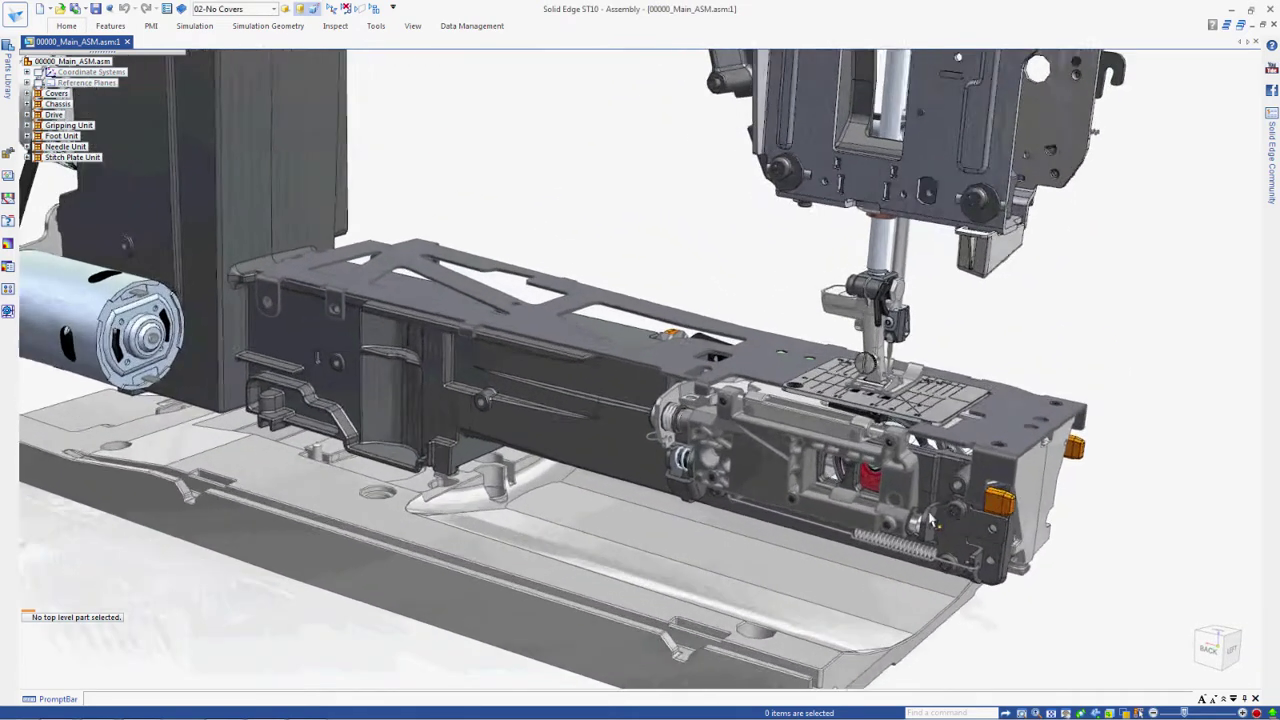
pyautogui.click(755, 440)
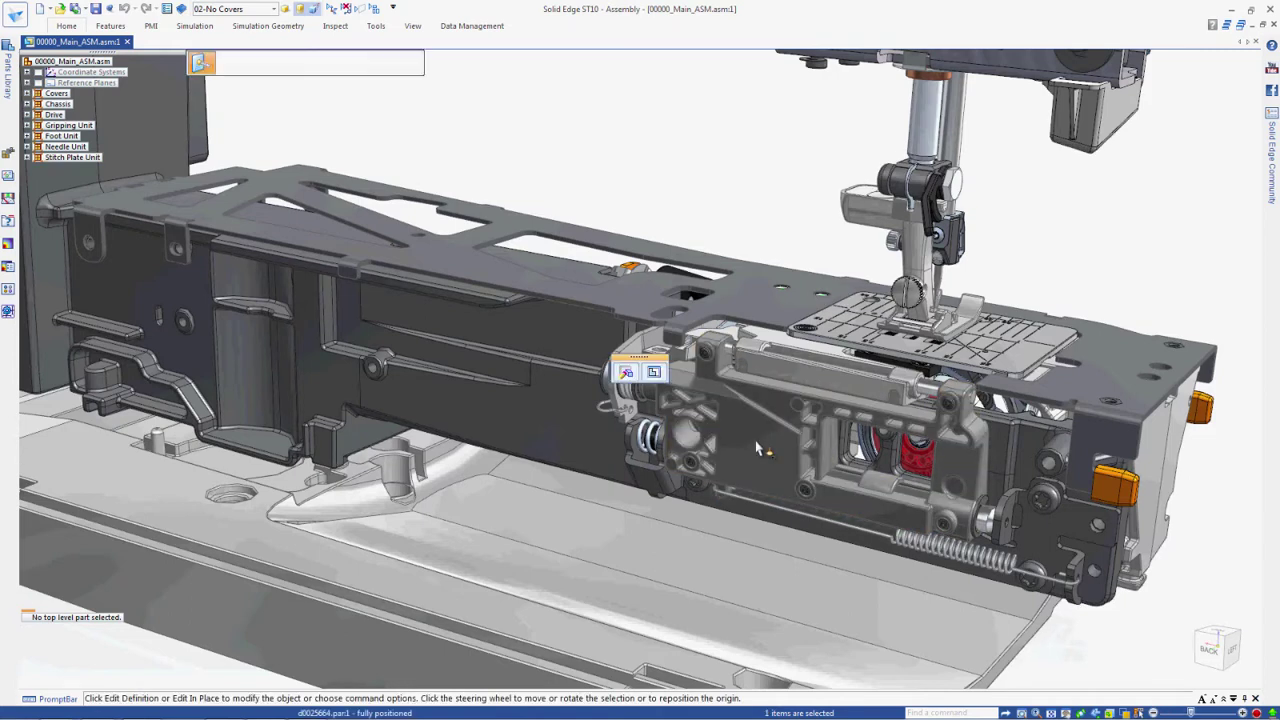
pyautogui.rightClick(786, 404)
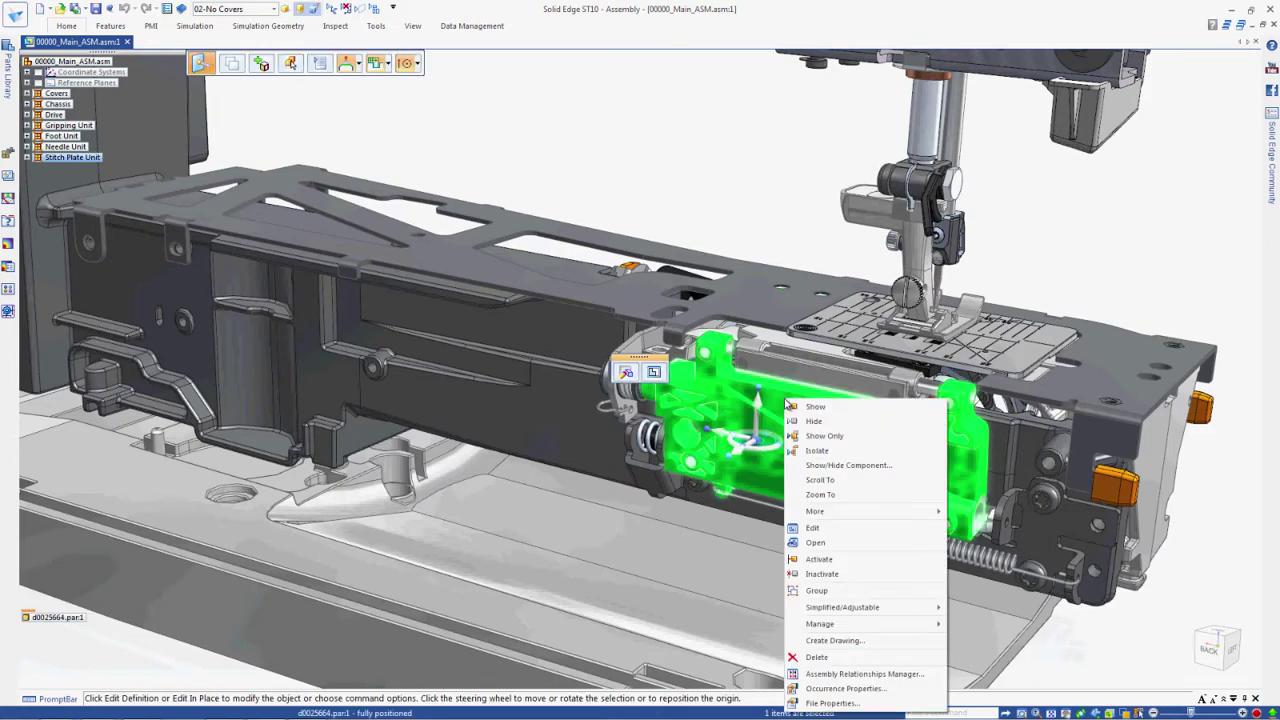
pyautogui.click(842, 546)
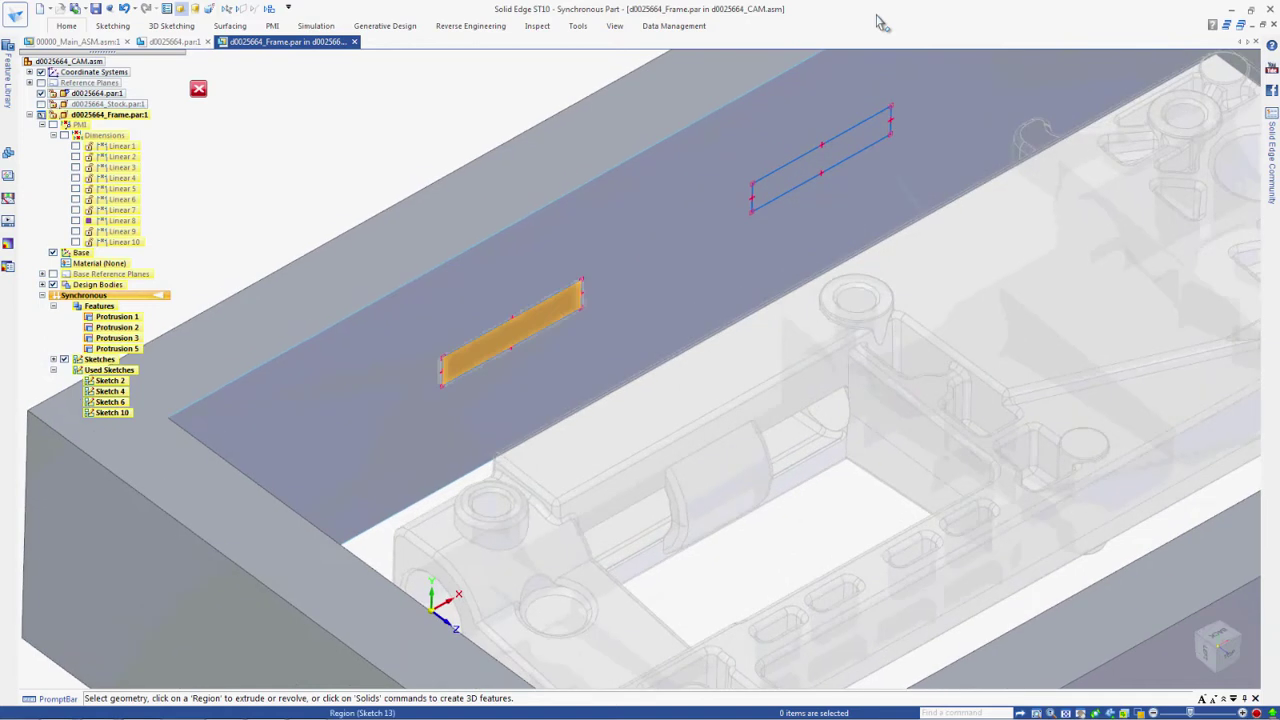
# Extrude both rectangular sketch regions on the frame's inner wall towards the bracket as supporting tabs
pyautogui.click(531, 321)
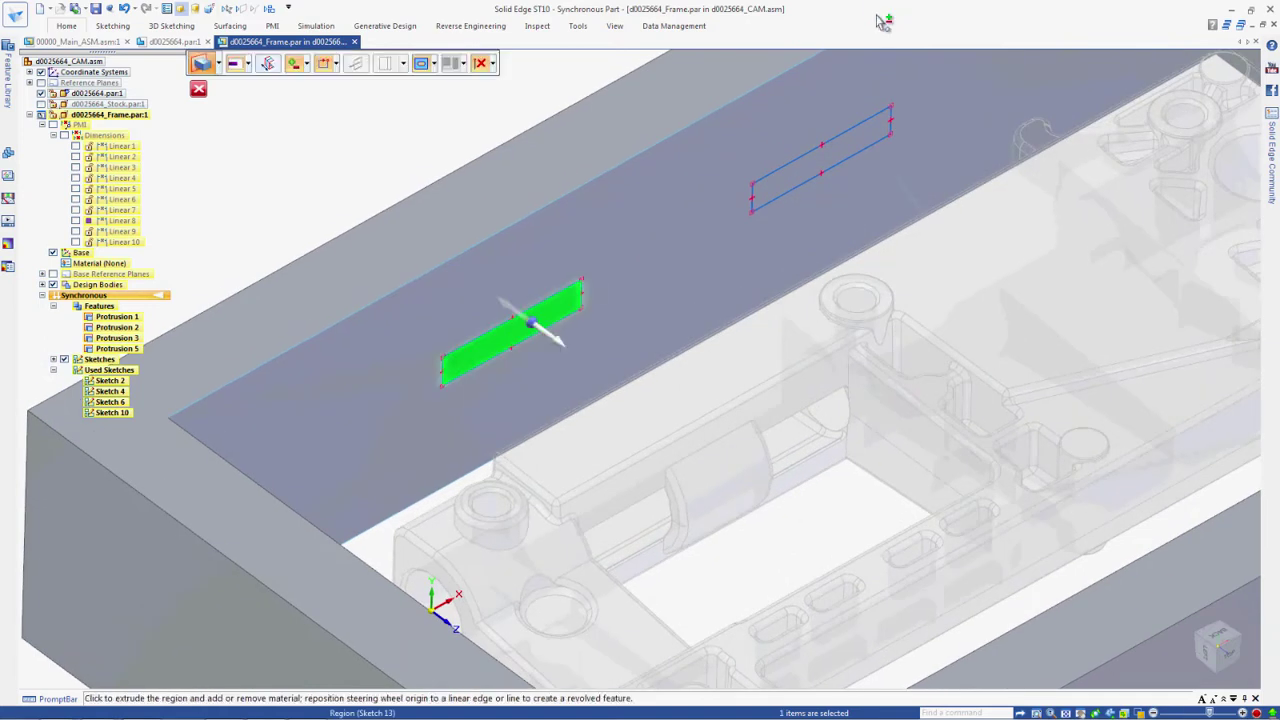
pyautogui.click(821, 159)
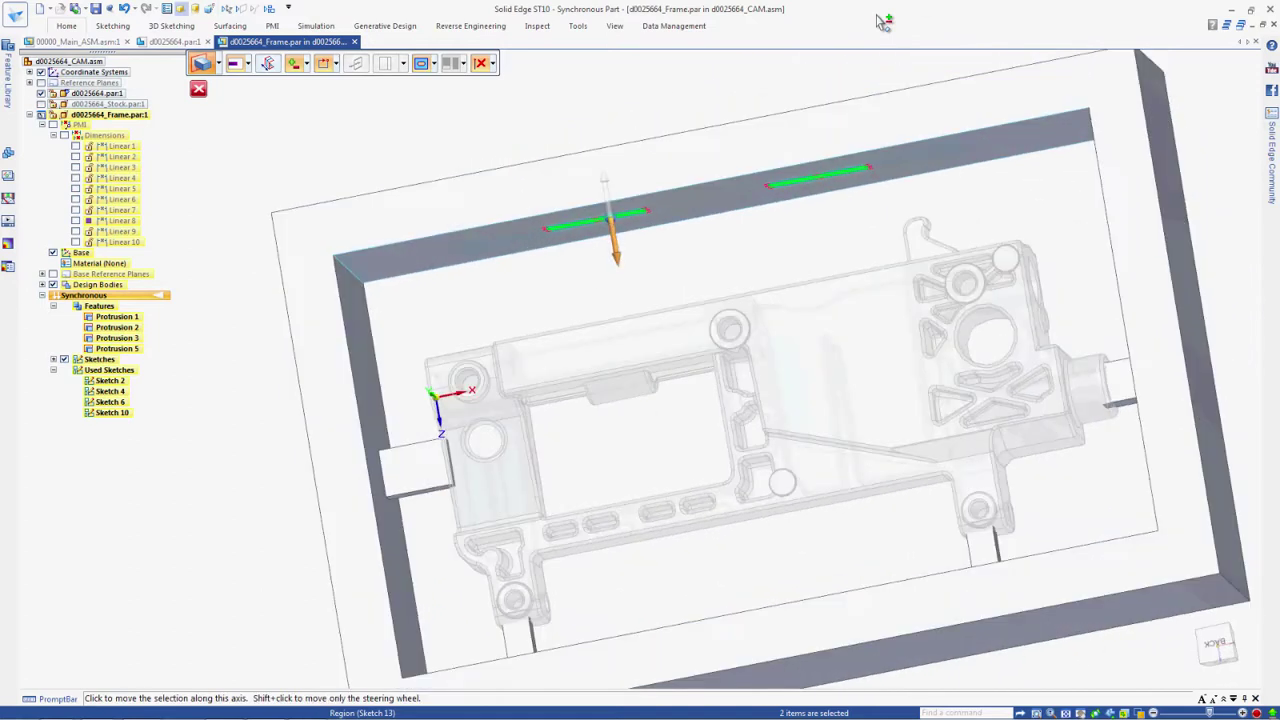
pyautogui.click(612, 240)
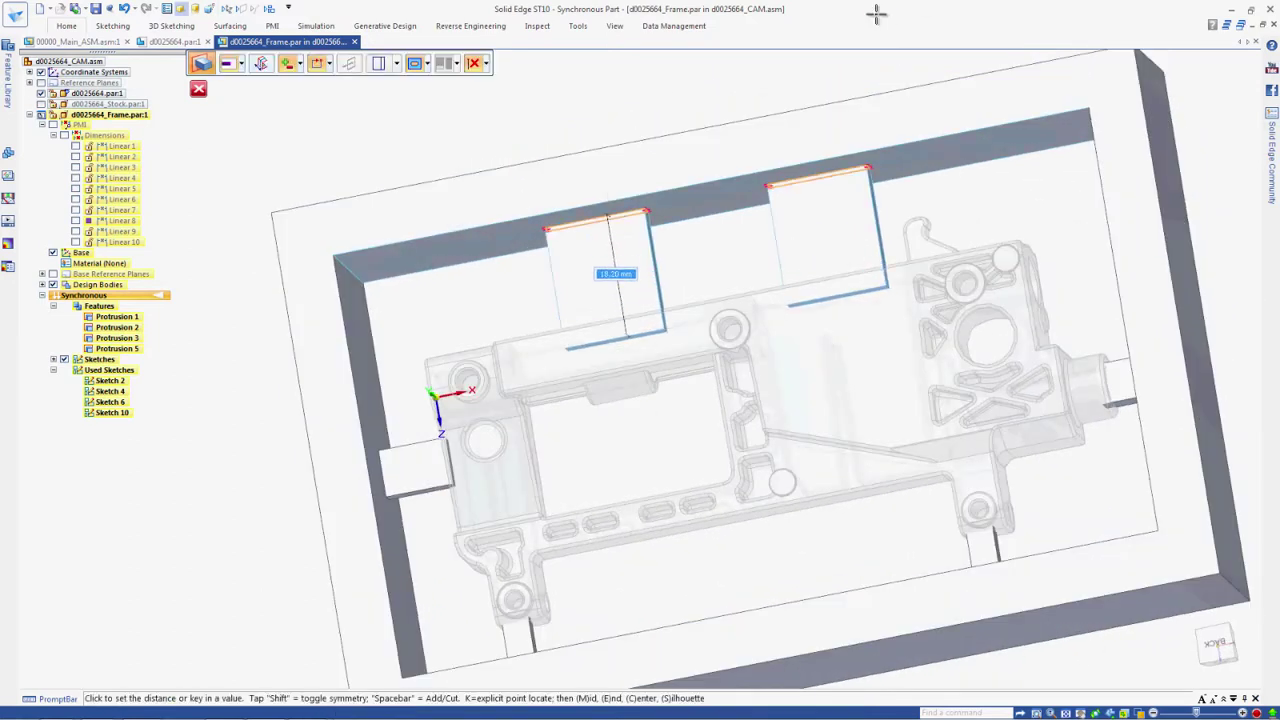
pyautogui.click(876, 14)
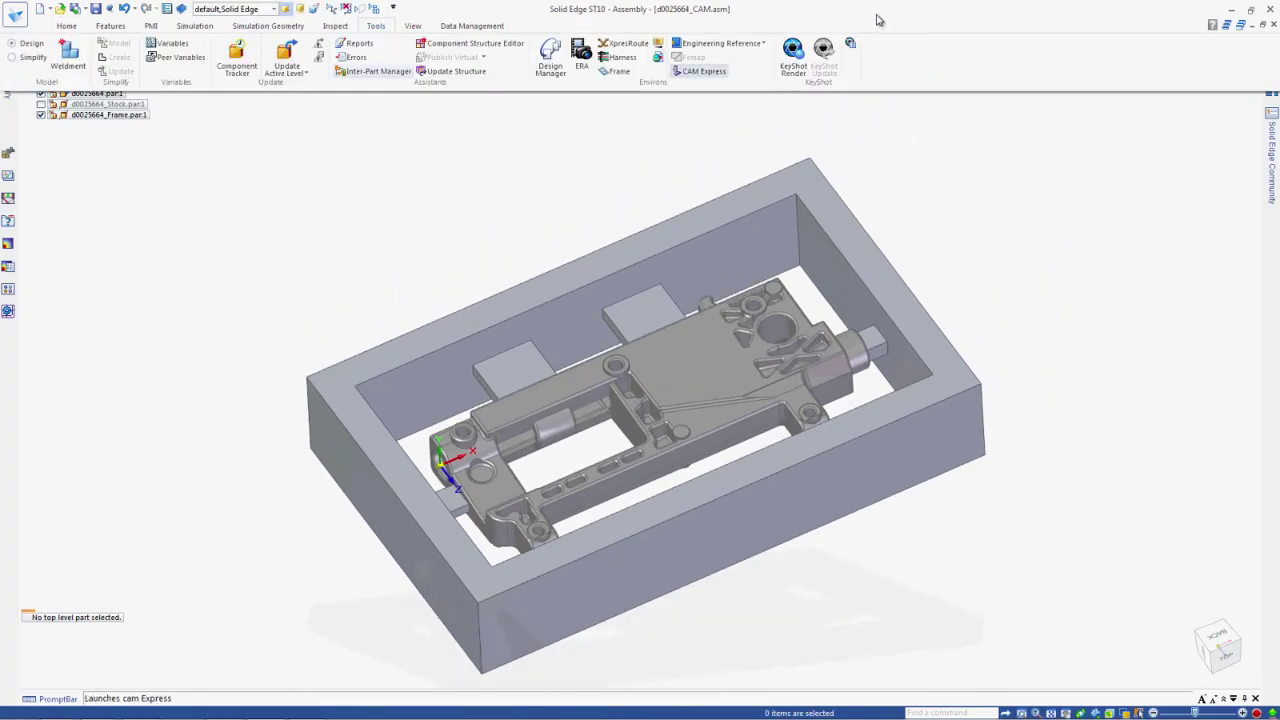
# Send the d0025664_CAM assembly to CAM Express, saving the document and accepting the interoperability assembly update
pyautogui.click(702, 71)
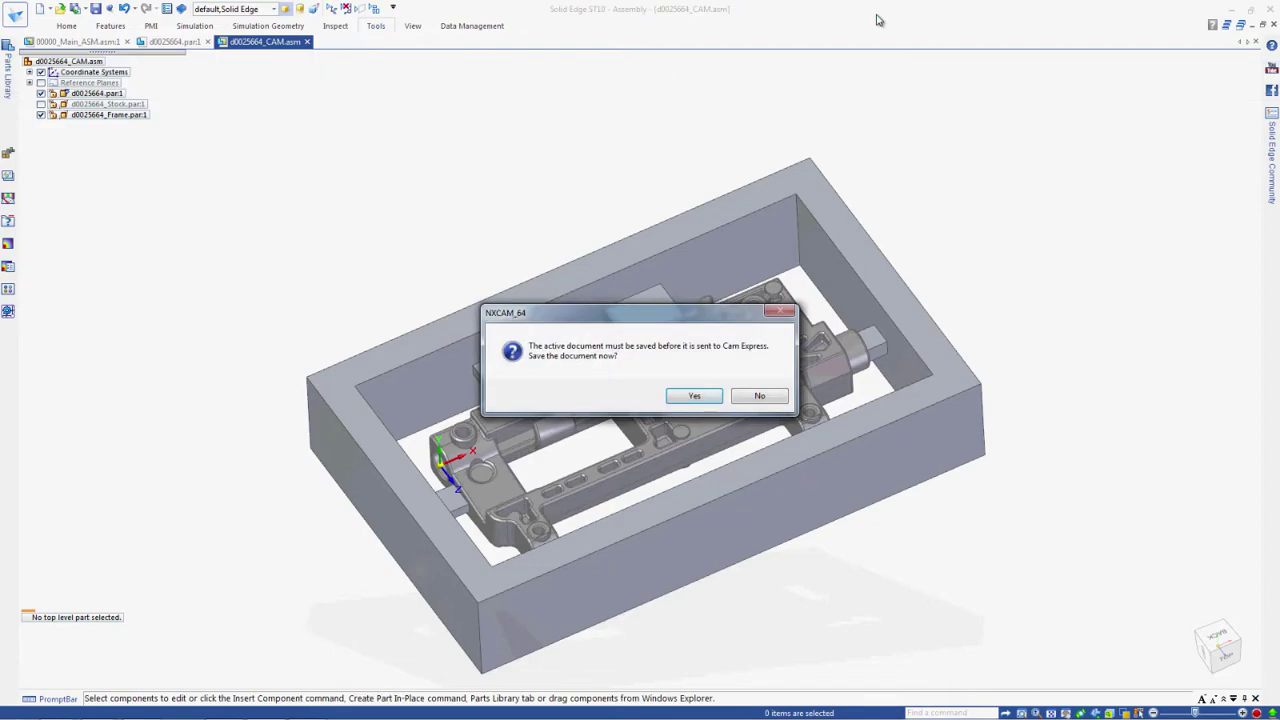
pyautogui.press('Return')
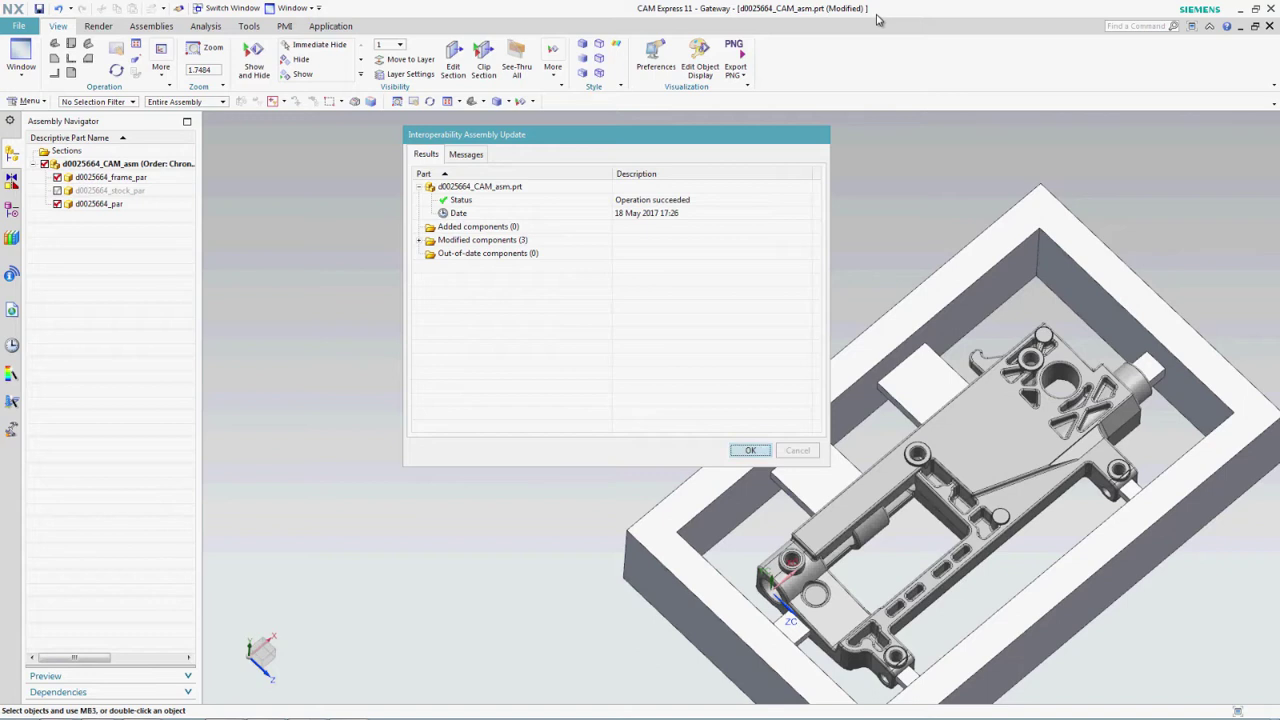
pyautogui.press('Return')
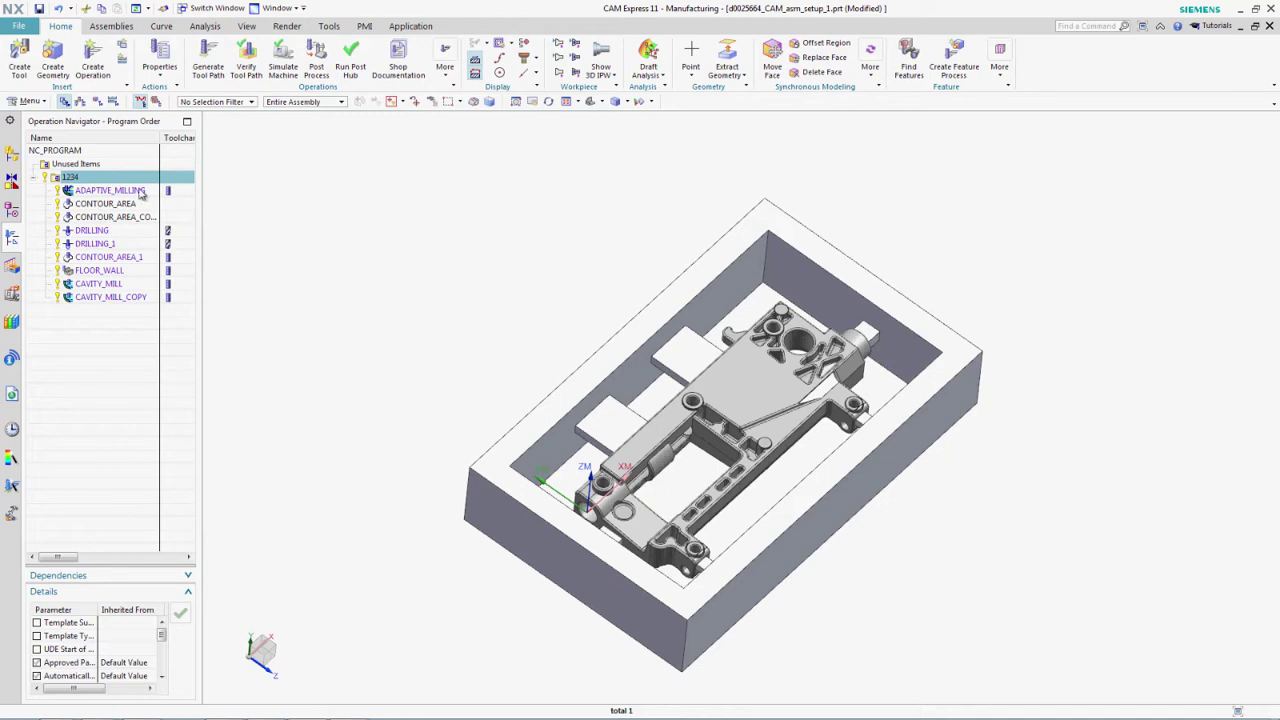
# Verify the tool path of the ADAPTIVE_MILLING operation by stepping the replay through its levels, then close the visualization
pyautogui.click(110, 190)
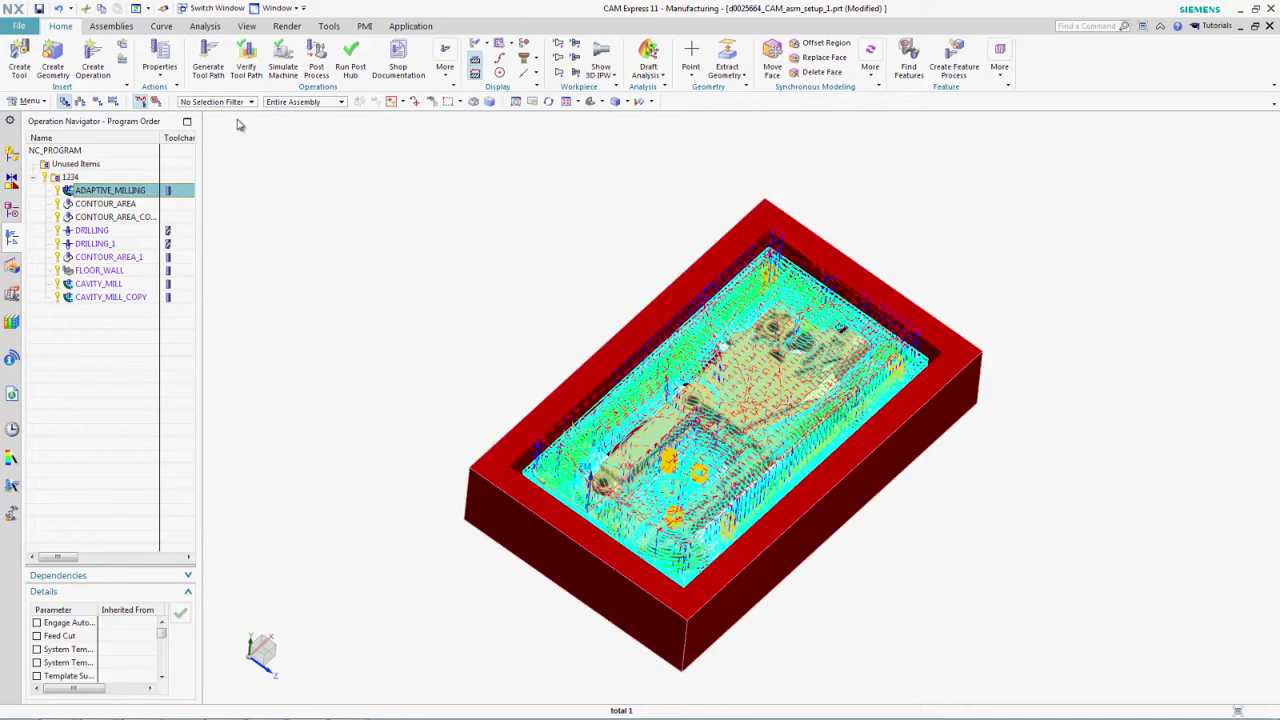
pyautogui.click(246, 58)
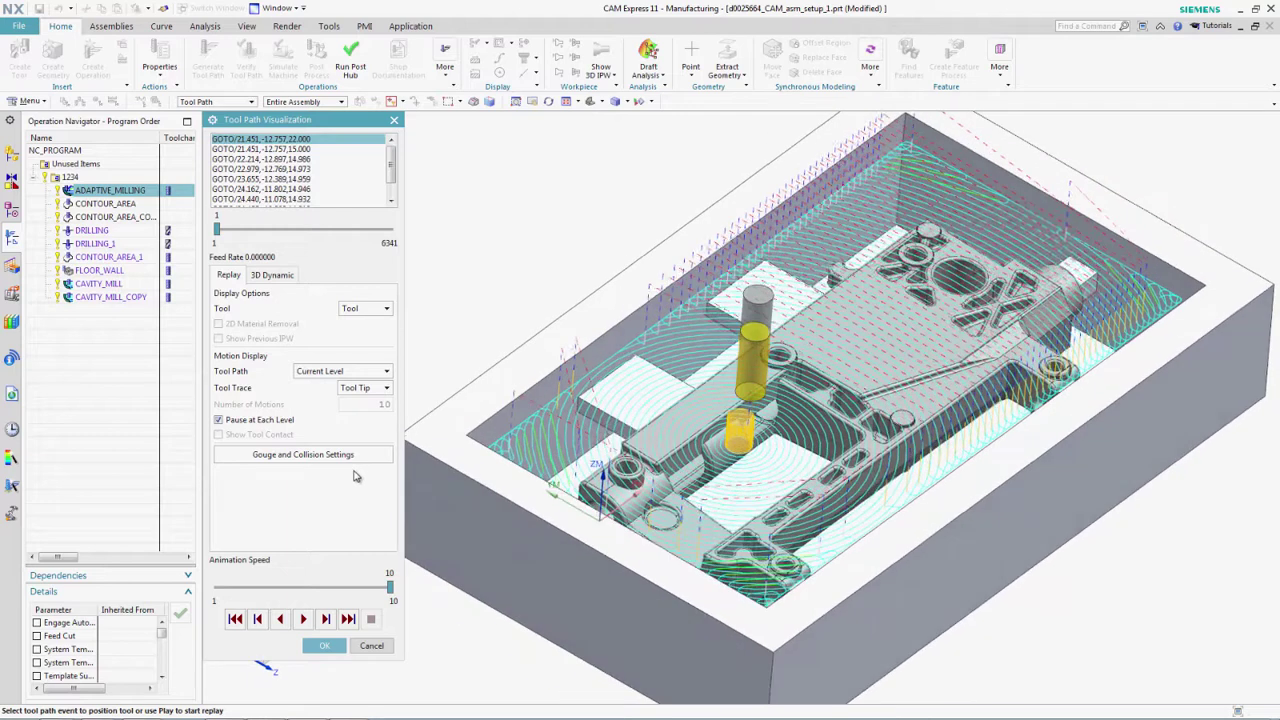
pyautogui.click(348, 619)
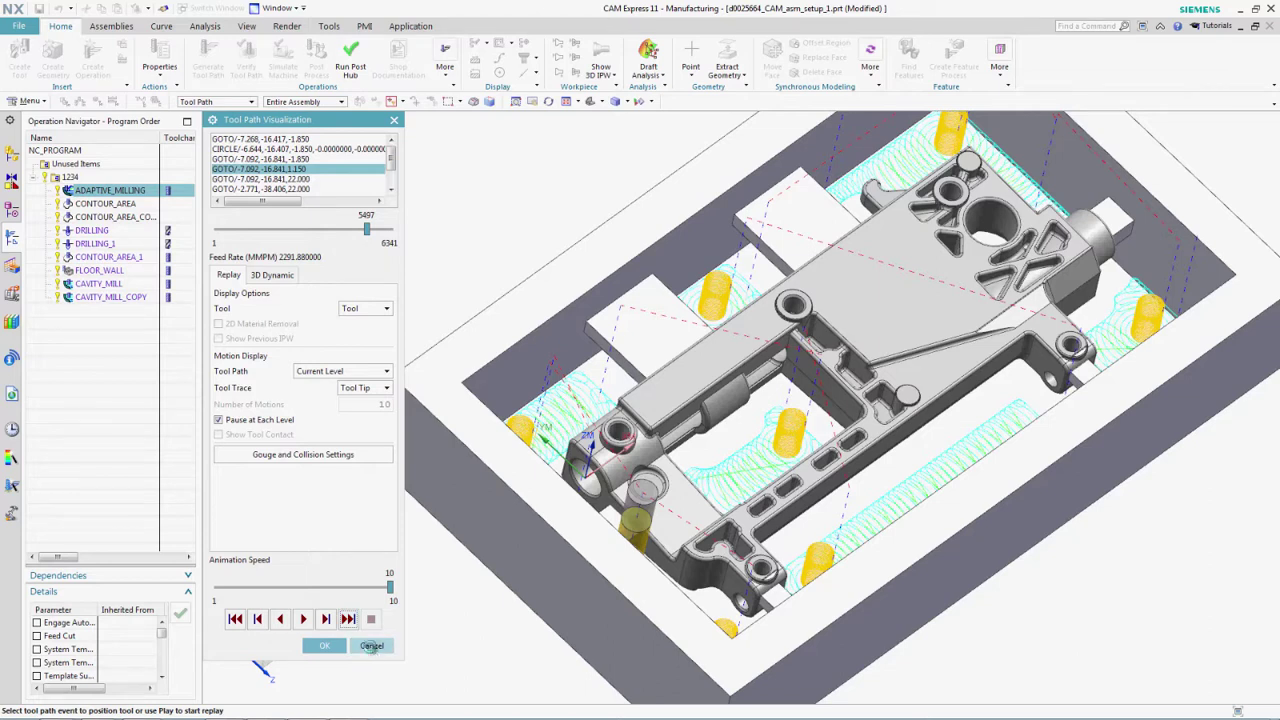
pyautogui.click(371, 646)
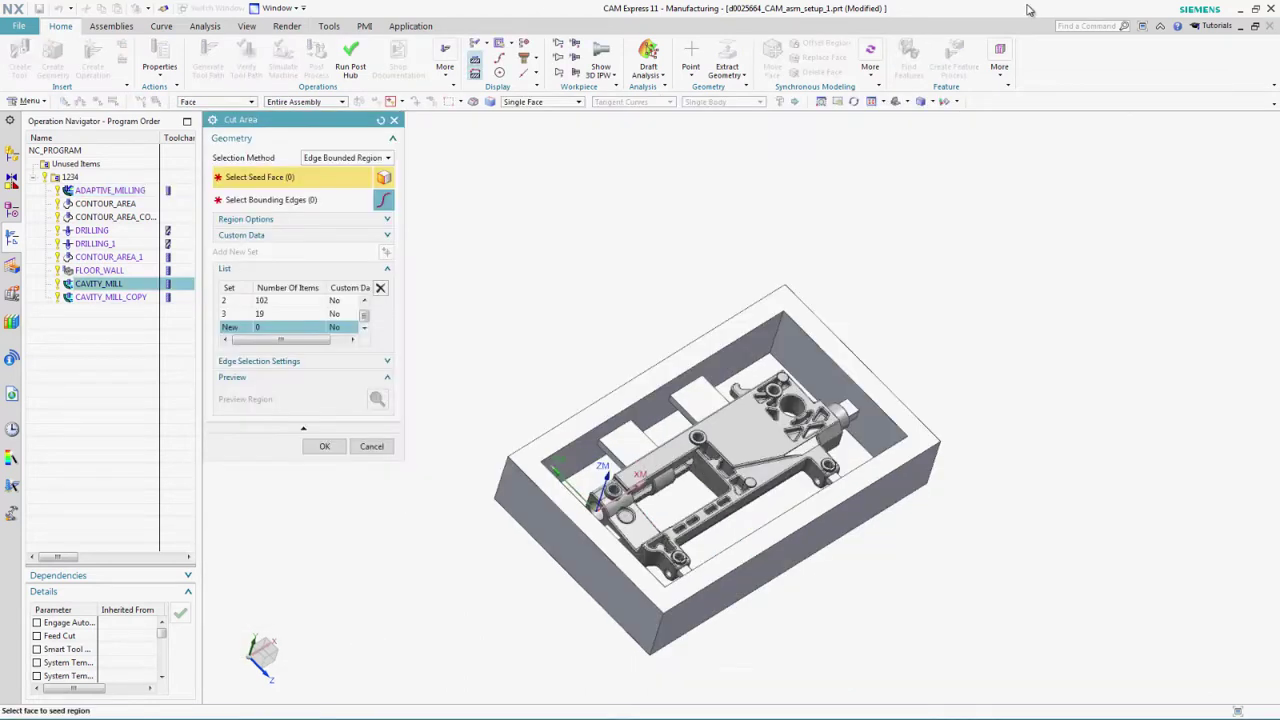
# Add an edge-bounded cut area set to CAVITY_MILL from the floor face and rim edges of the pocket beside the set 3 triangular pocket
pyautogui.scroll(4, 546, 262)
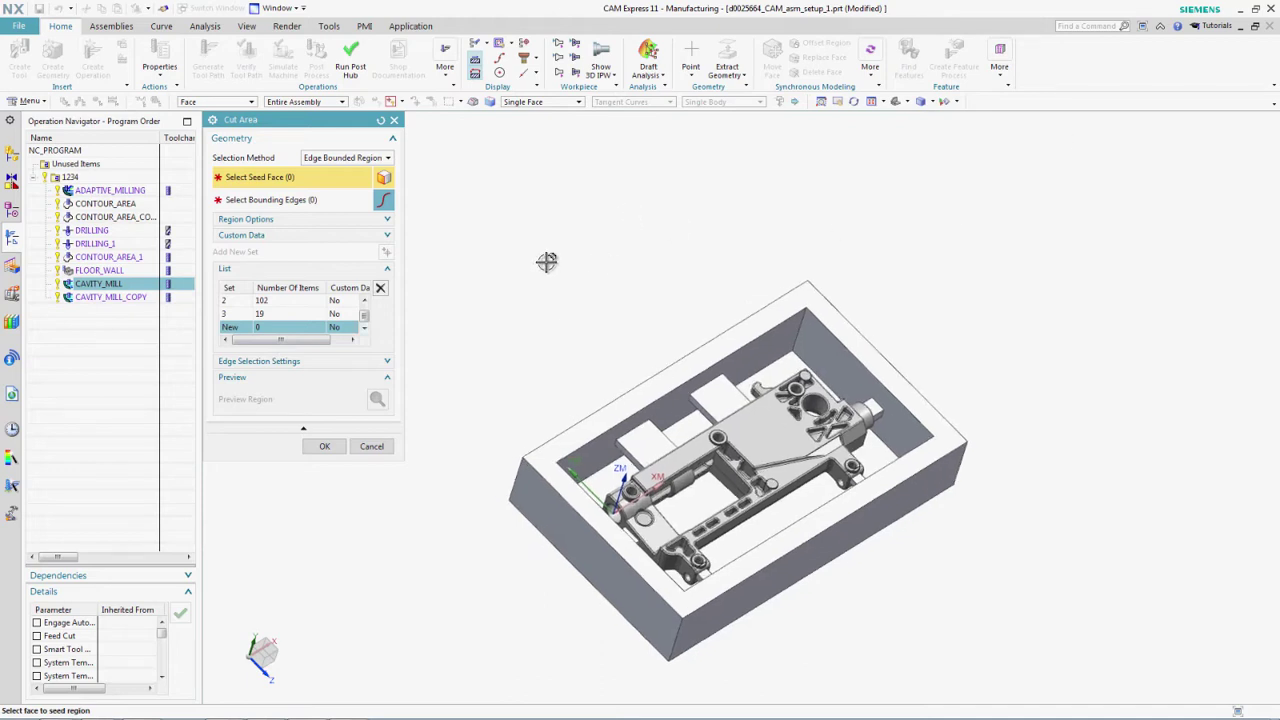
pyautogui.scroll(5, 546, 260)
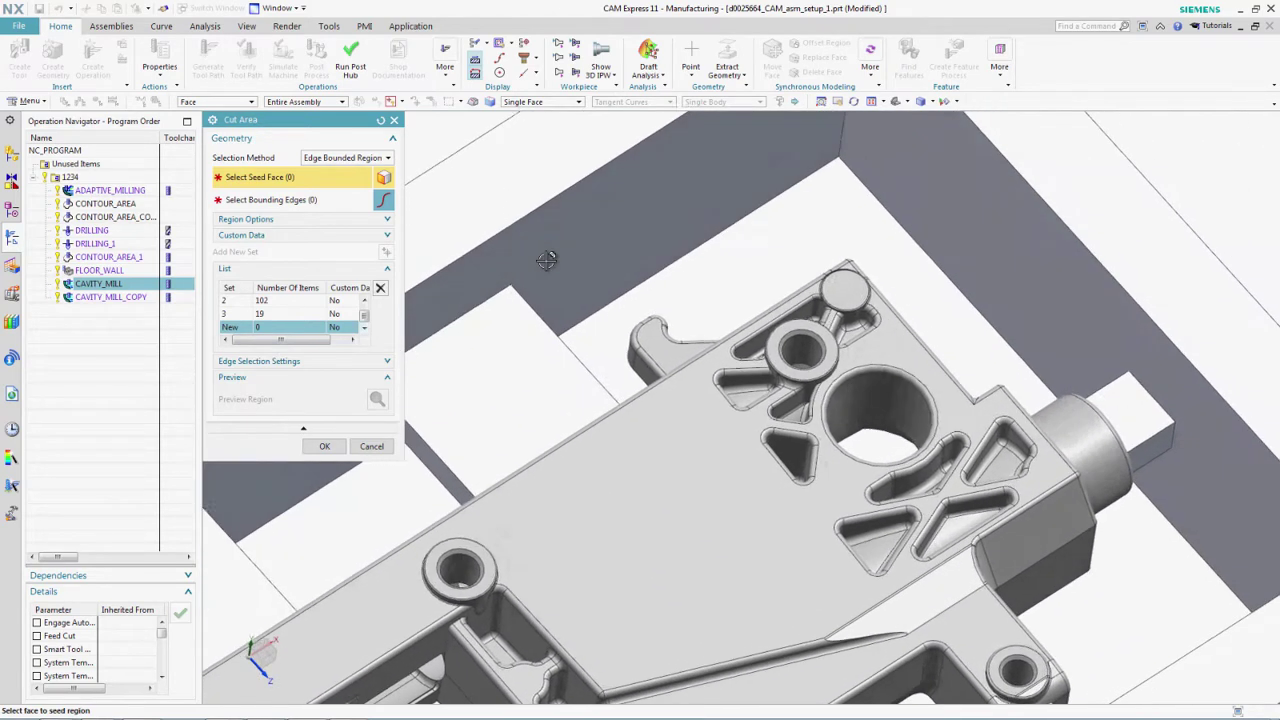
pyautogui.moveTo(546, 260); pyautogui.dragTo(548, 260, button='middle')
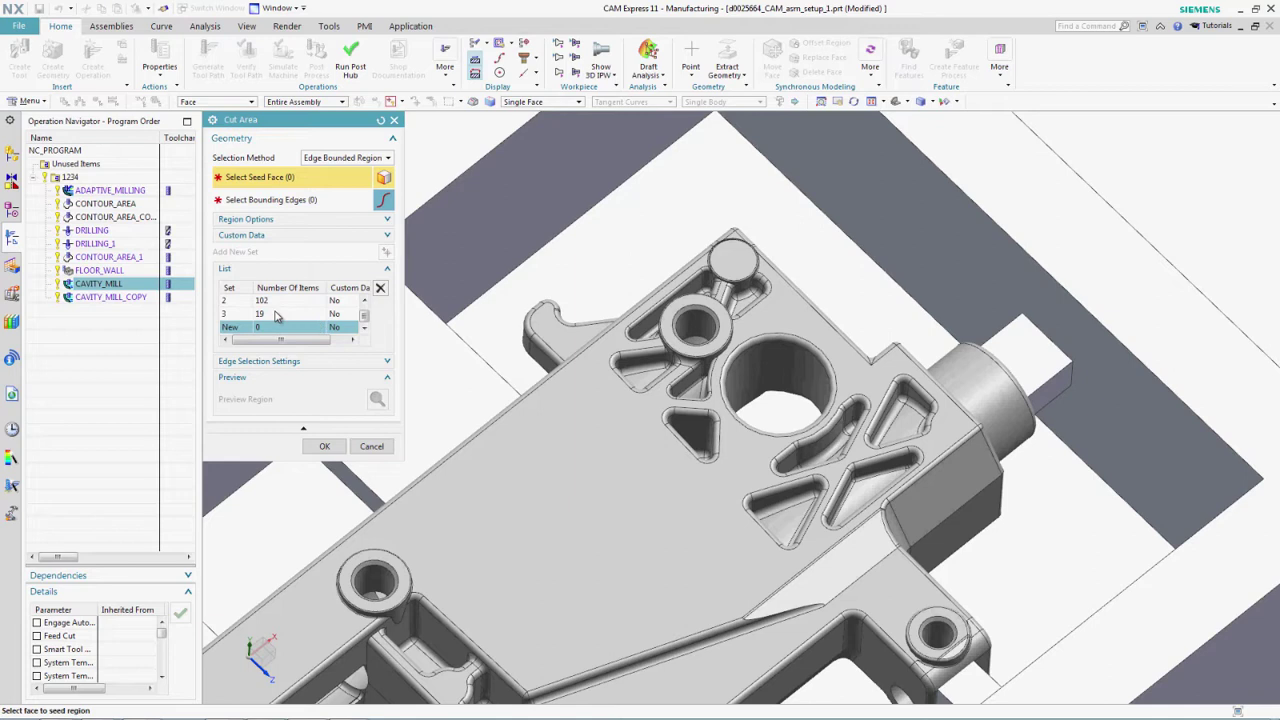
pyautogui.click(278, 315)
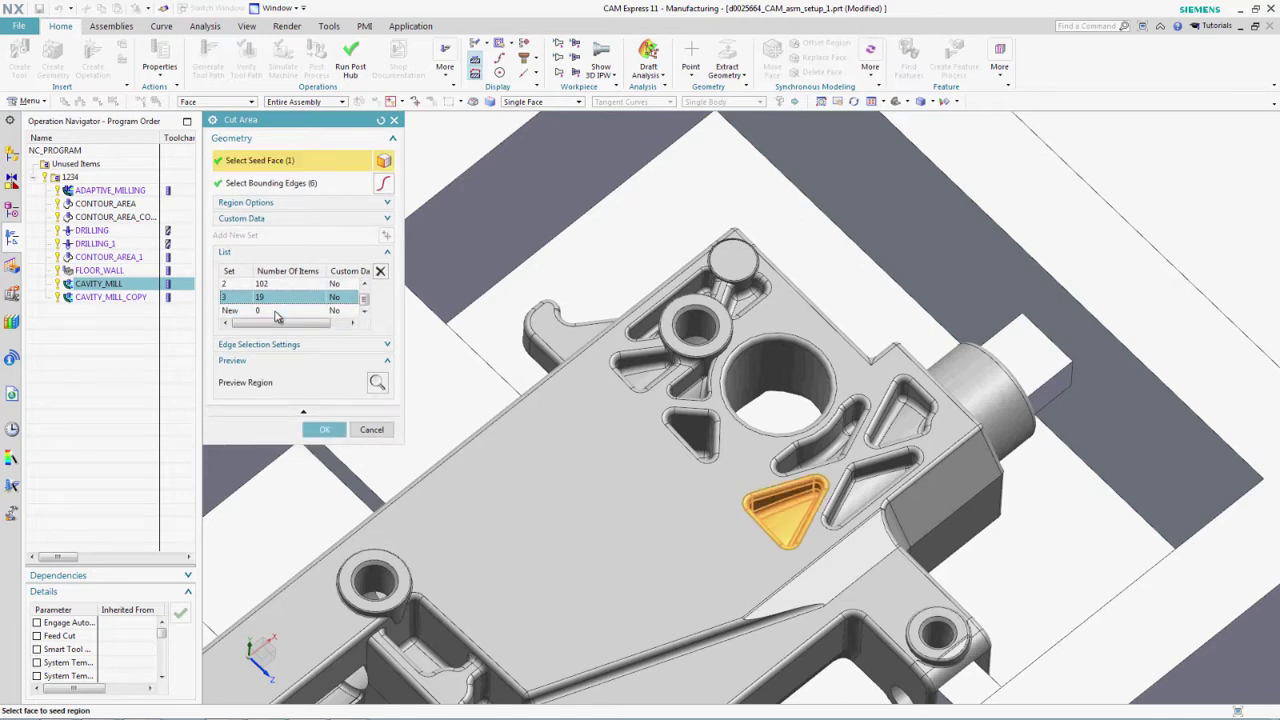
pyautogui.click(278, 312)
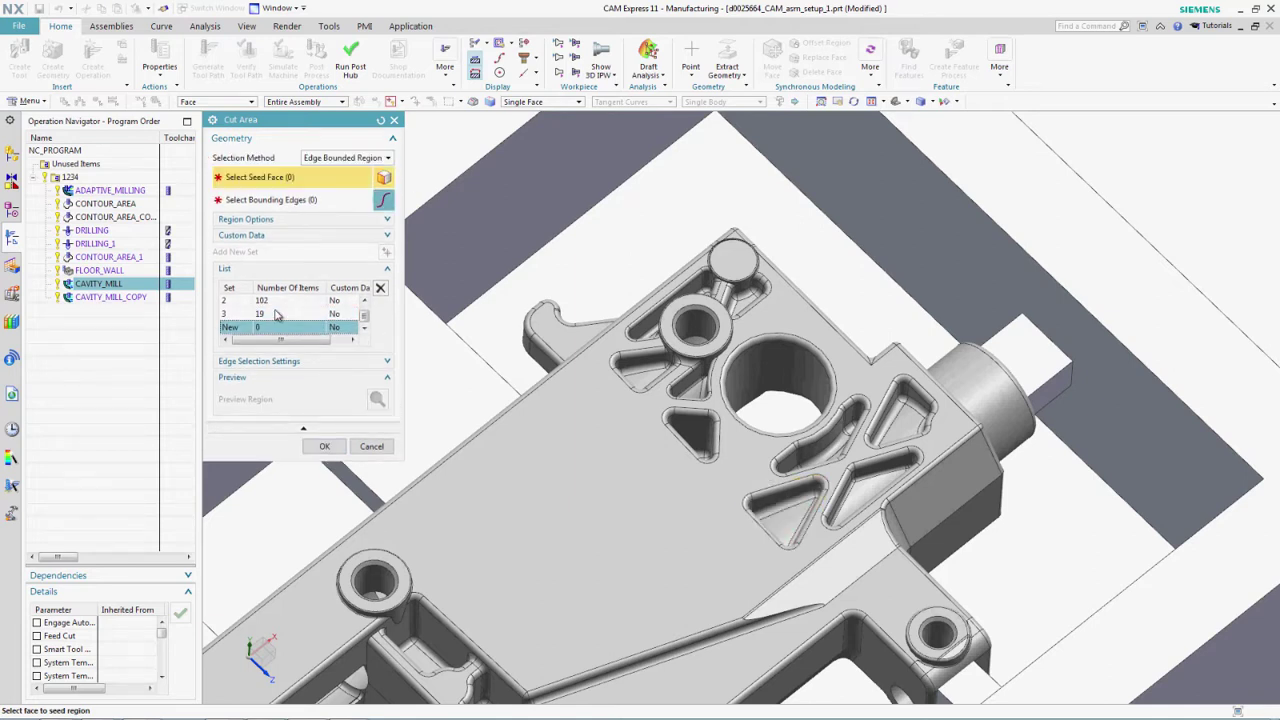
pyautogui.scroll(8, 816, 470)
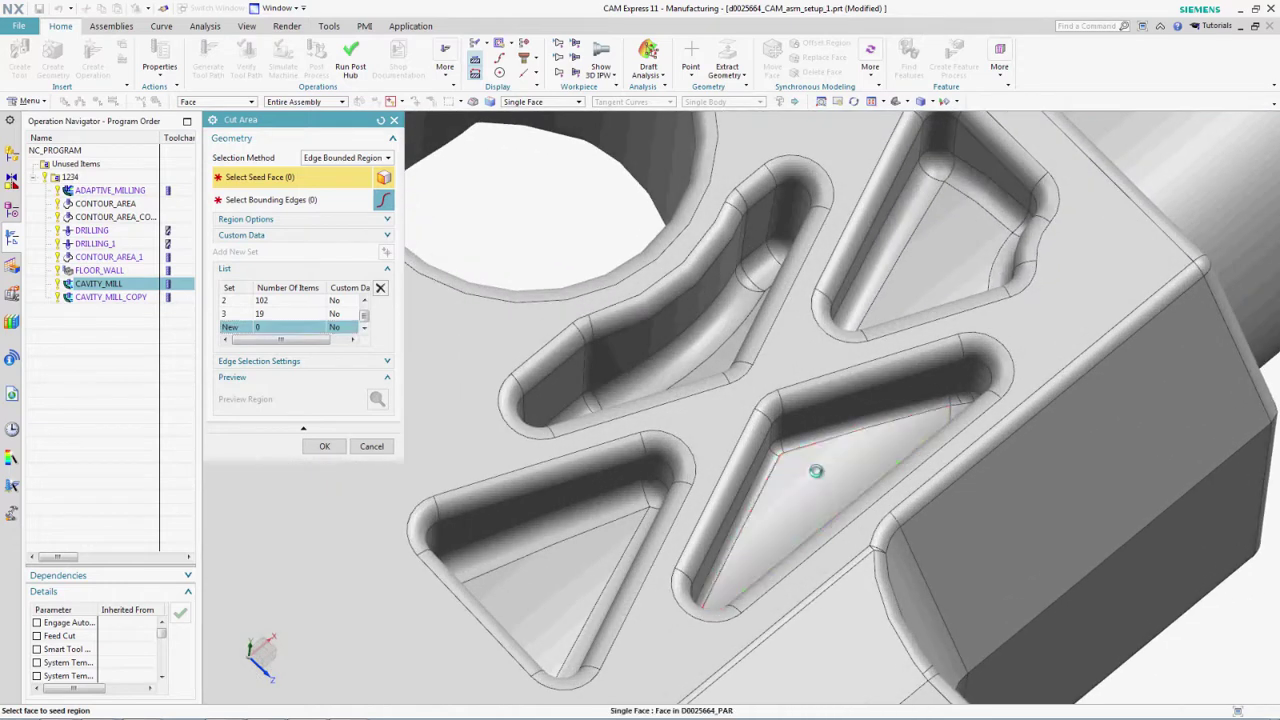
pyautogui.click(816, 470)
pyautogui.click(827, 374)
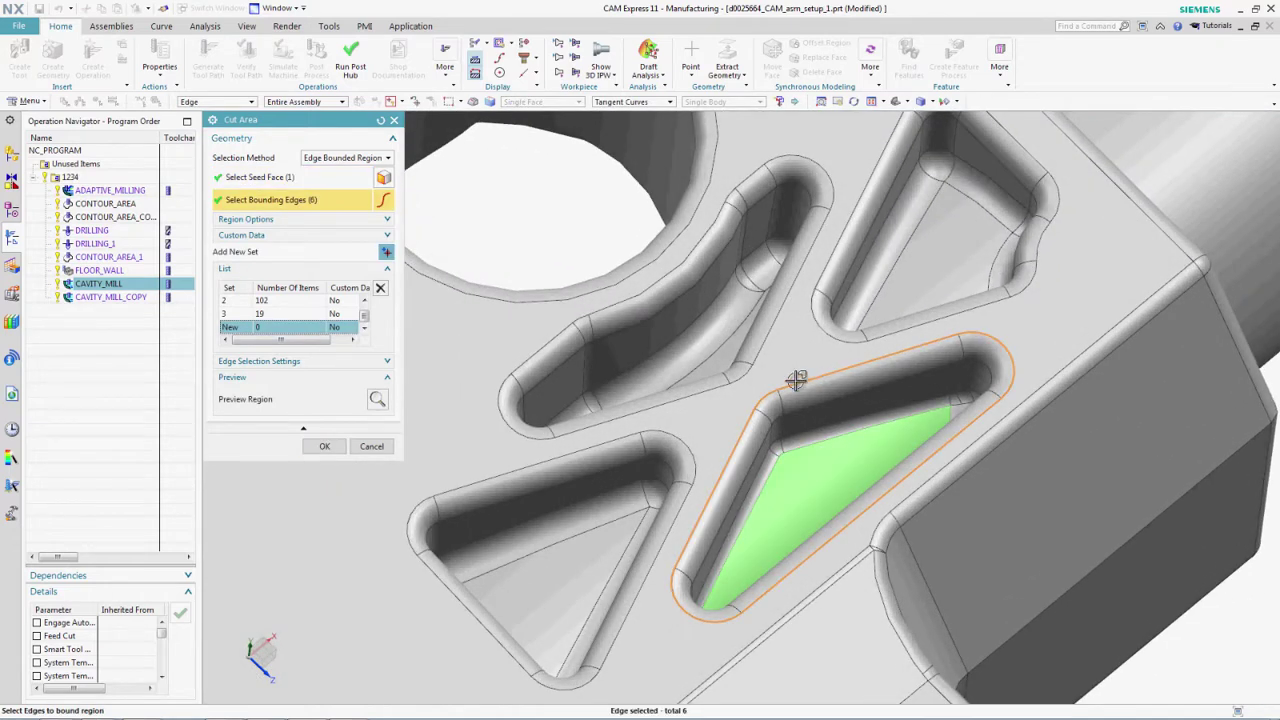
pyautogui.click(386, 252)
# Add another edge-bounded cut area set from the floor face and rim edges of the pocket nearest the cylindrical stub
pyautogui.moveTo(947, 302); pyautogui.dragTo(917, 403, button='middle')
pyautogui.click(909, 411)
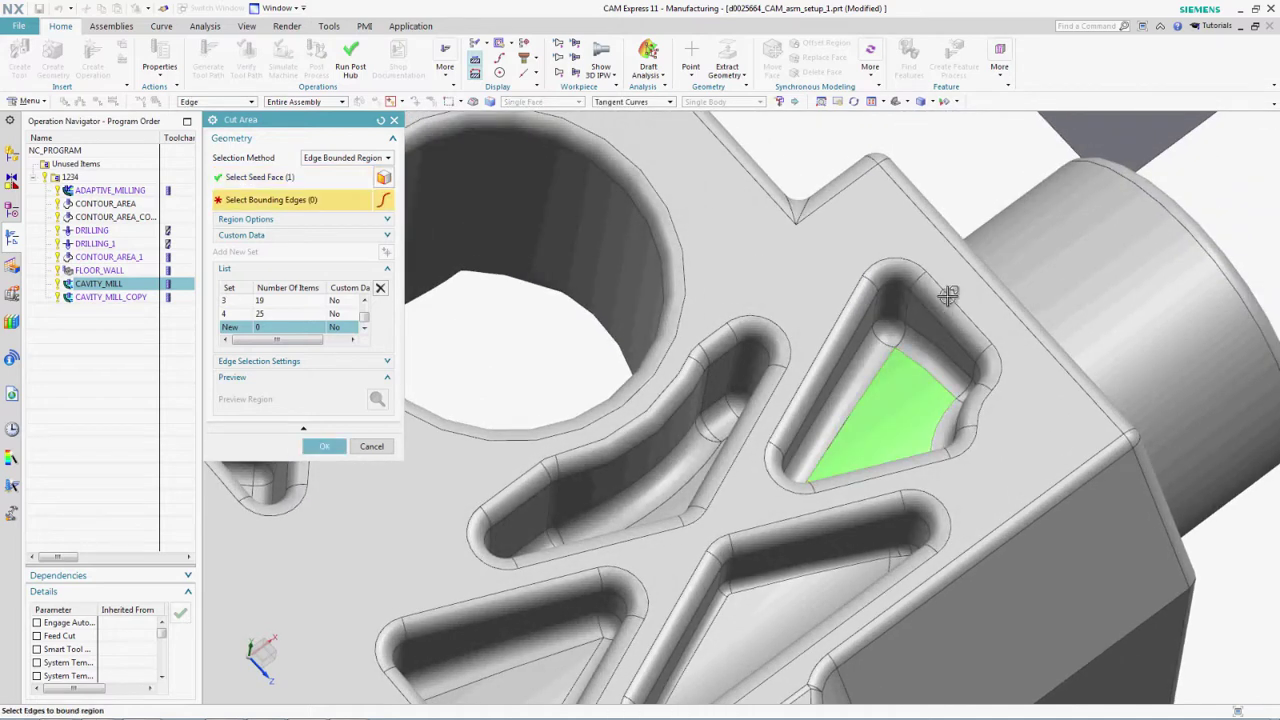
pyautogui.click(947, 296)
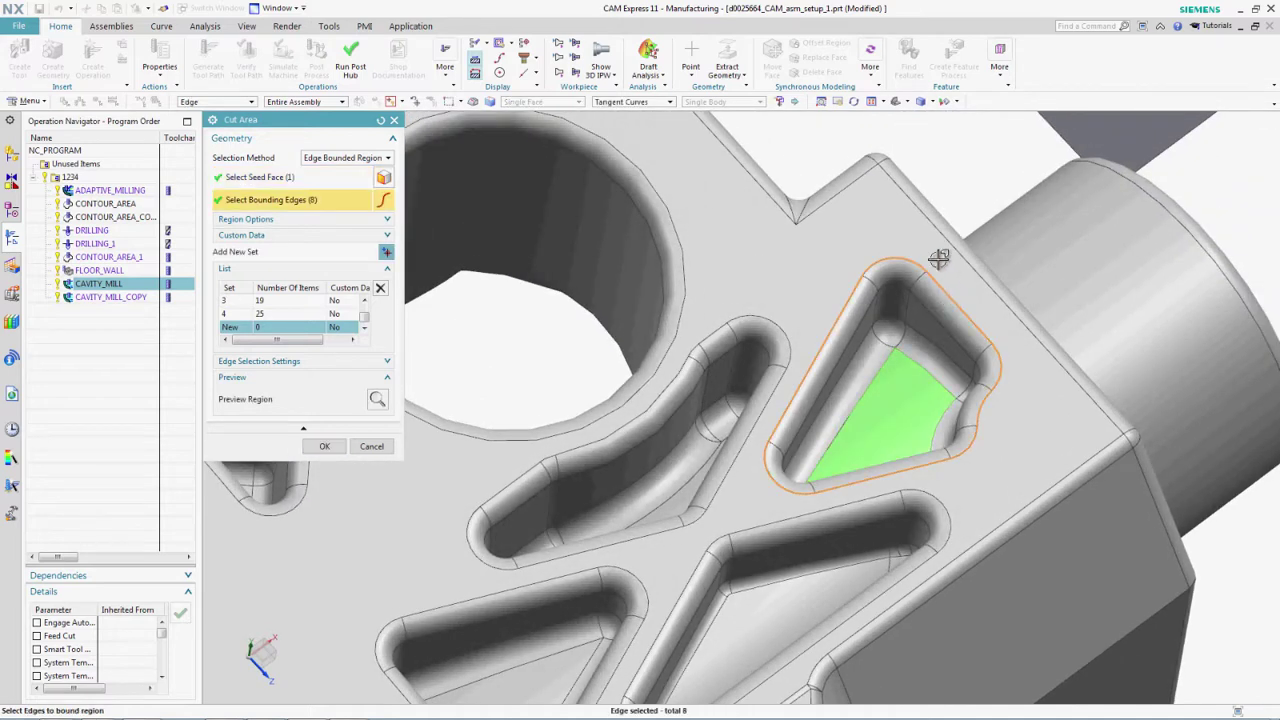
pyautogui.click(386, 252)
# Add an edge-bounded cut area set for the curved pocket beside the large bore and select that set in the list
pyautogui.click(665, 450)
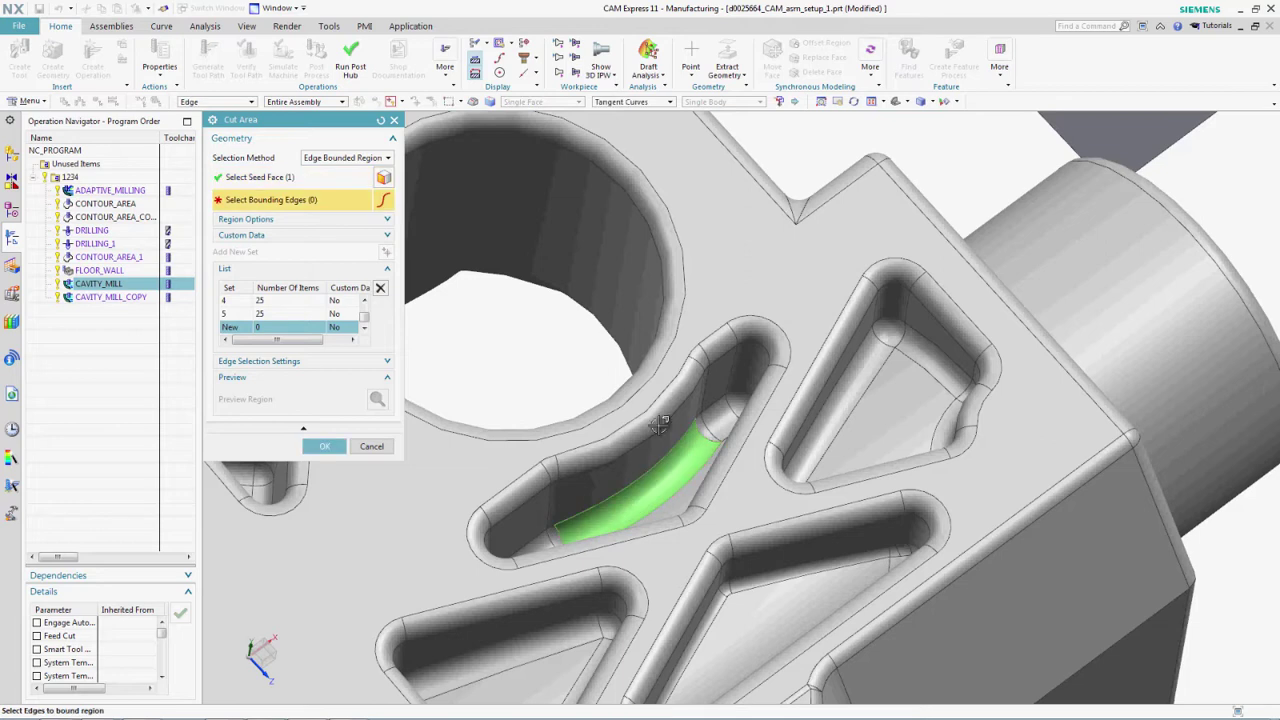
pyautogui.click(657, 402)
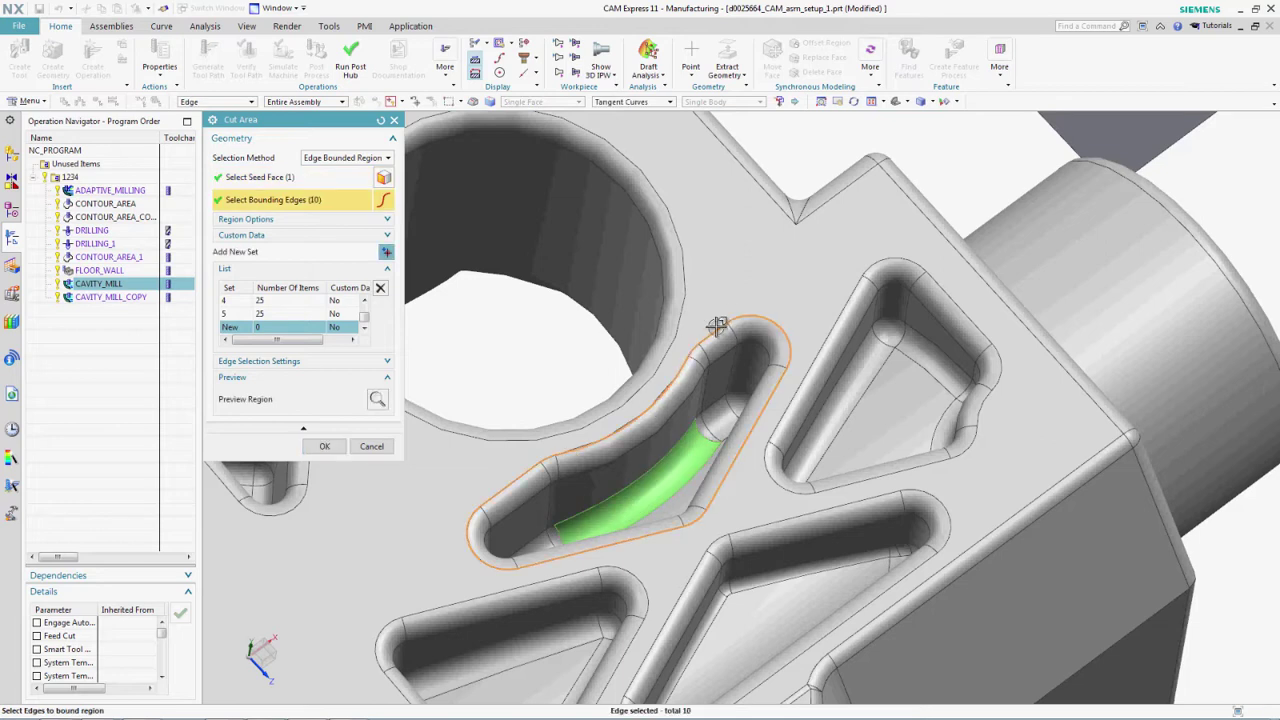
pyautogui.click(385, 252)
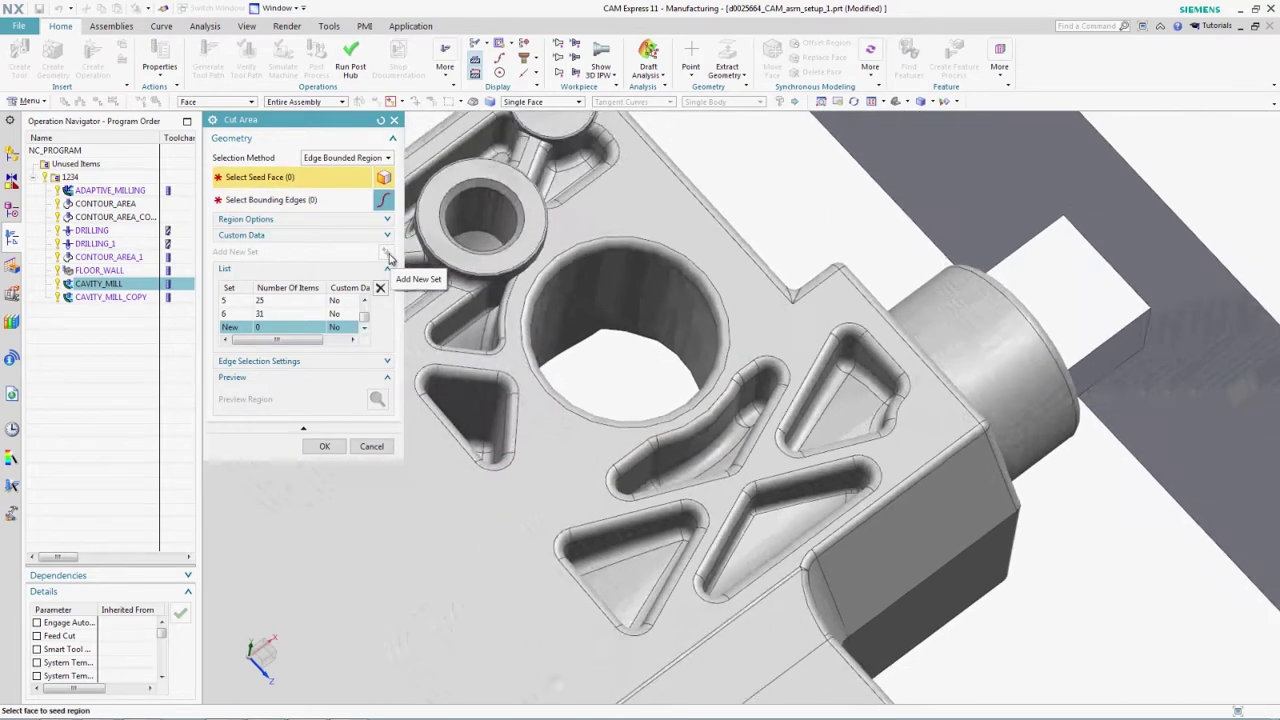
pyautogui.click(333, 315)
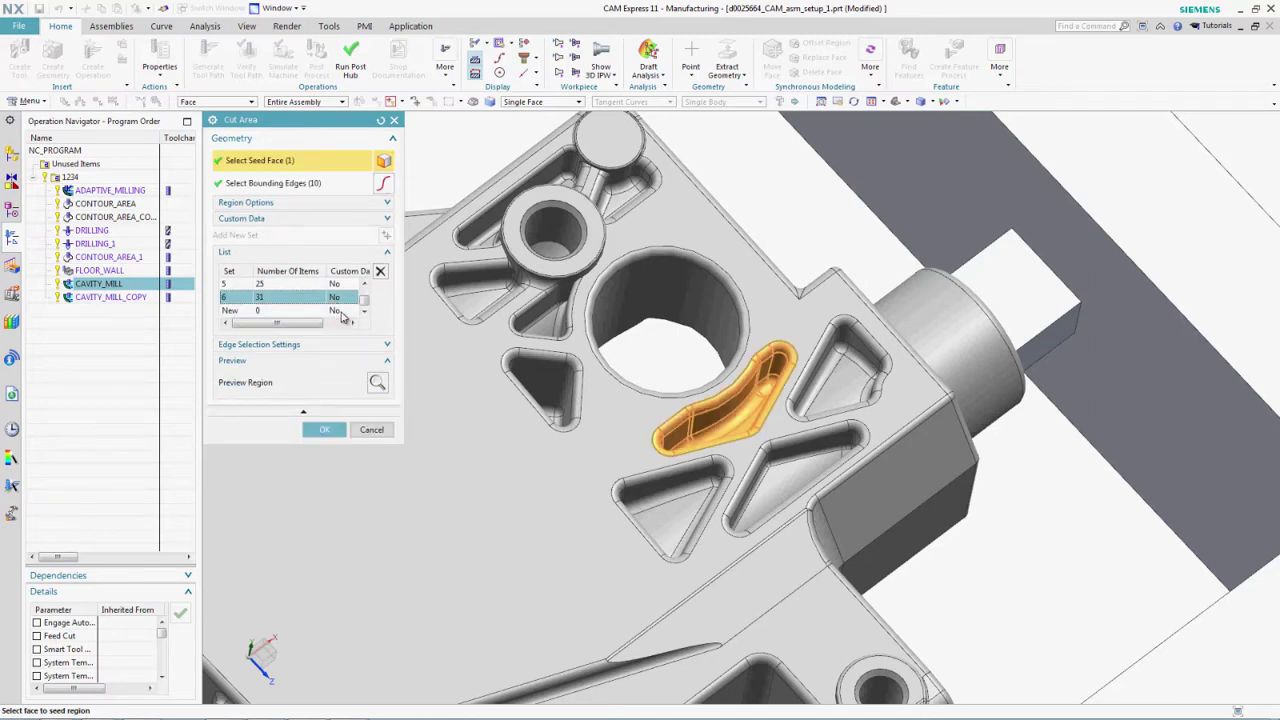
pyautogui.click(380, 271)
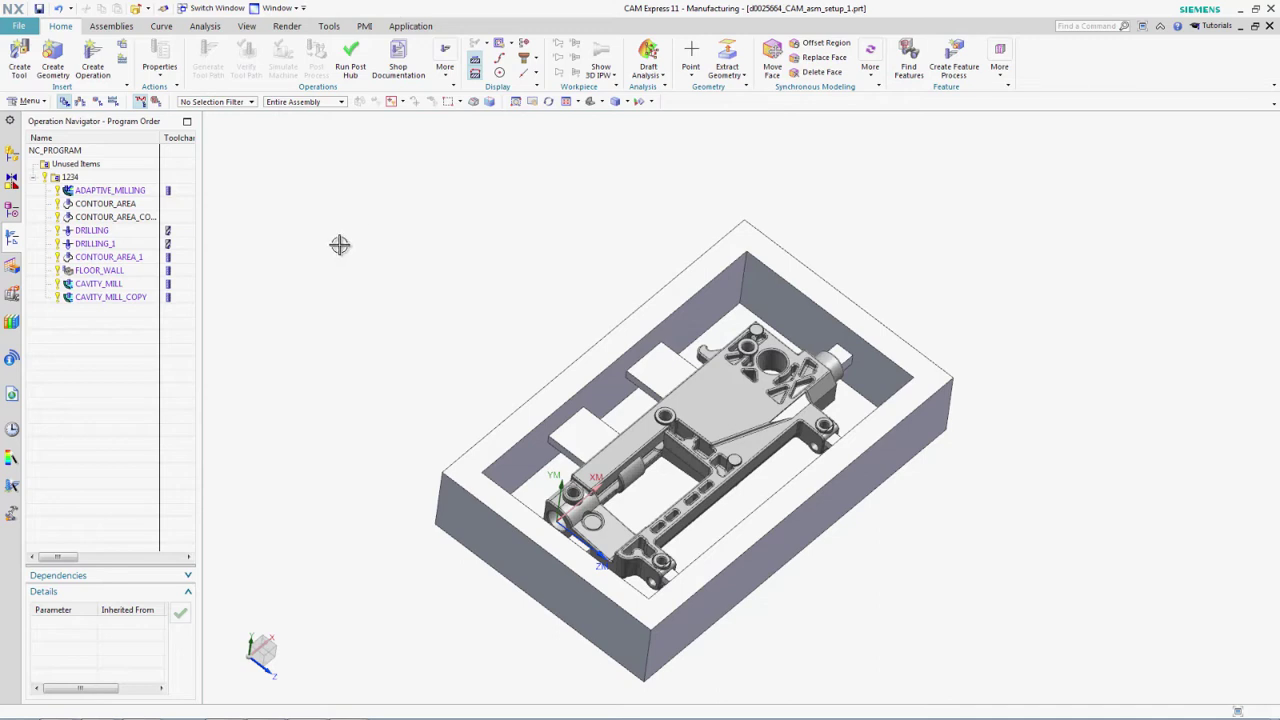
# Run Post Hub for program group 1234
pyautogui.click(76, 181)
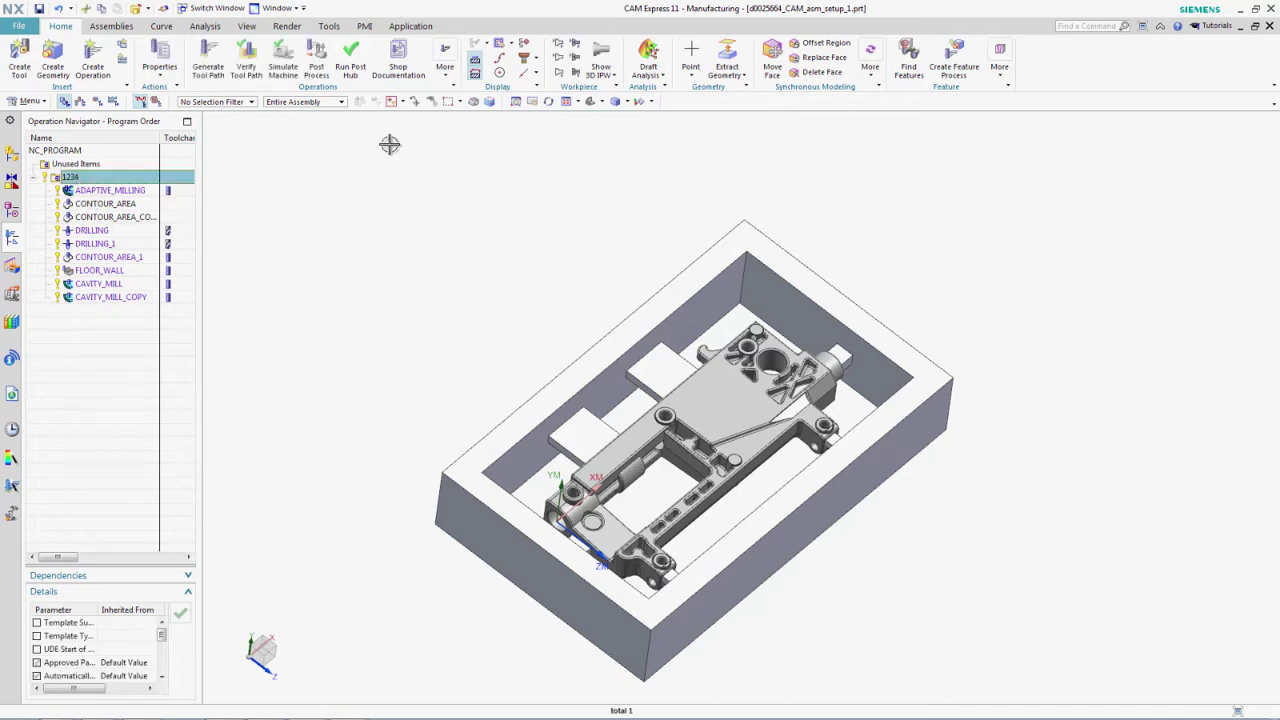
pyautogui.click(349, 68)
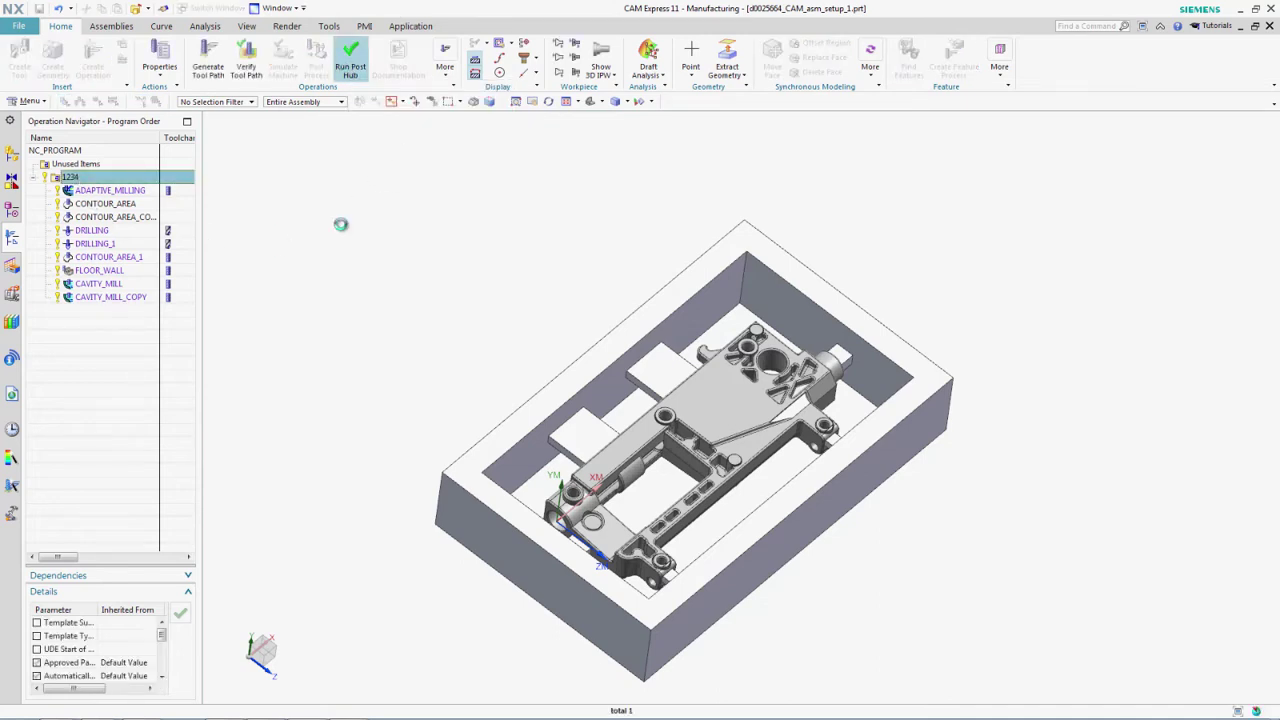
pyautogui.click(343, 179)
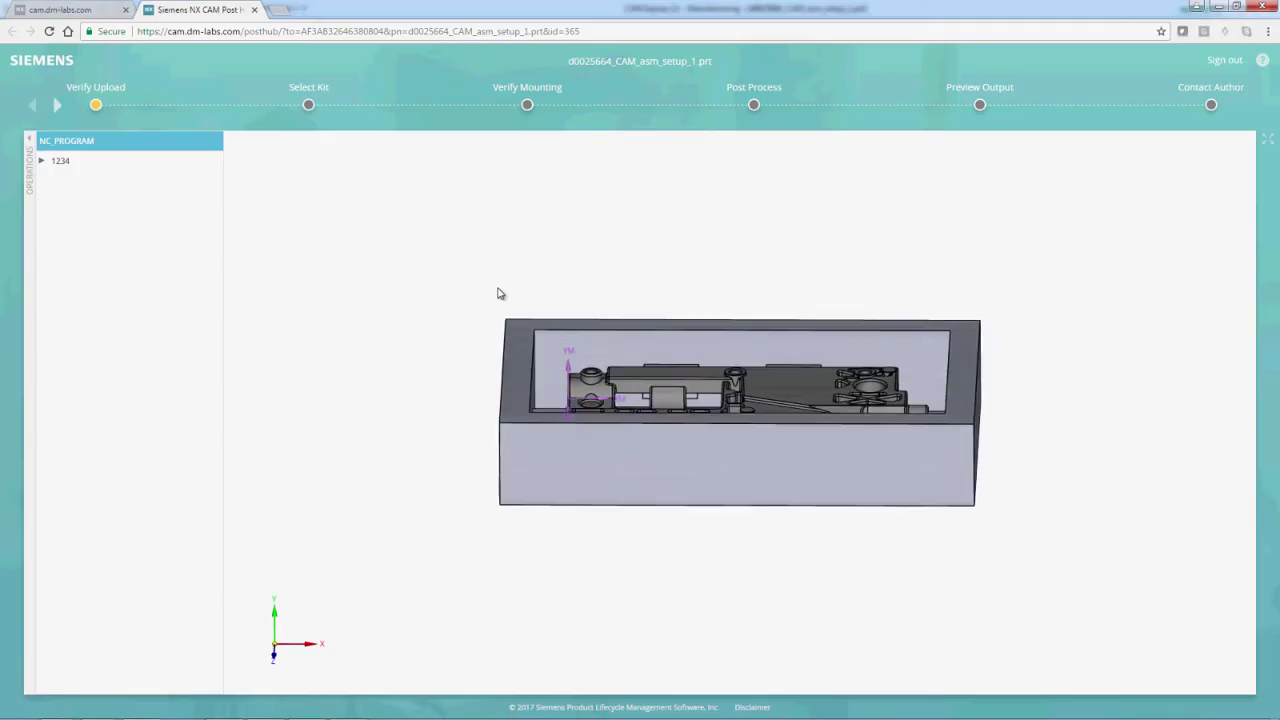
# Check the uploaded setup from above in Post Hub, then proceed to Select Kit and browse the machine kits
pyautogui.moveTo(500, 293); pyautogui.dragTo(509, 338)
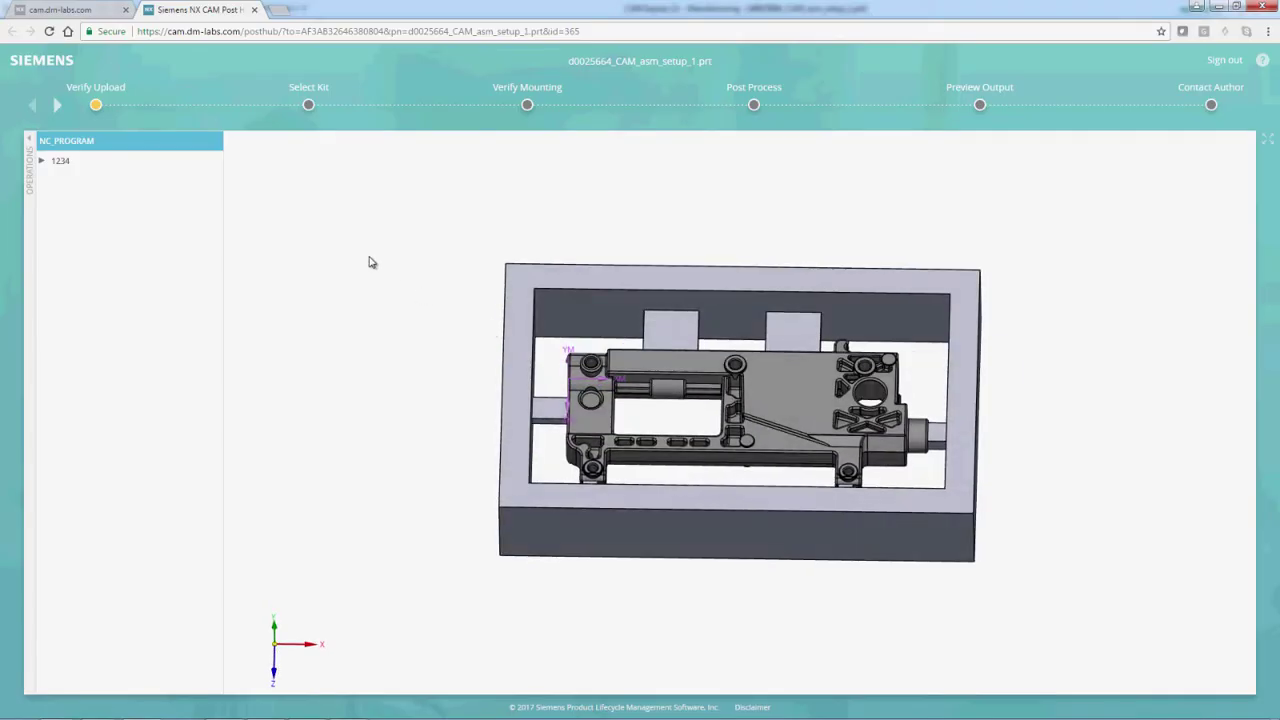
pyautogui.click(309, 106)
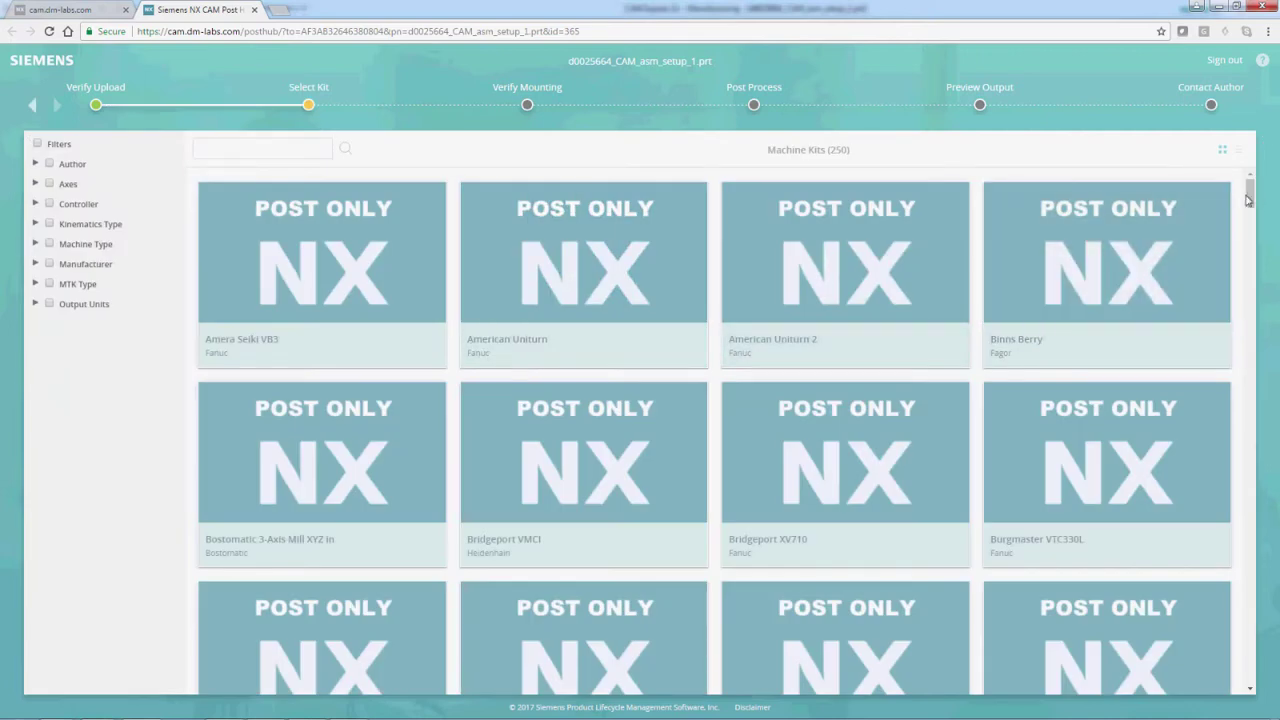
pyautogui.moveTo(1253, 196)
pyautogui.mouseDown()
pyautogui.moveTo(1233, 390)
pyautogui.moveTo(1249, 409)
pyautogui.moveTo(1250, 350)
pyautogui.moveTo(1267, 530)
pyautogui.moveTo(1250, 185)
pyautogui.mouseUp()
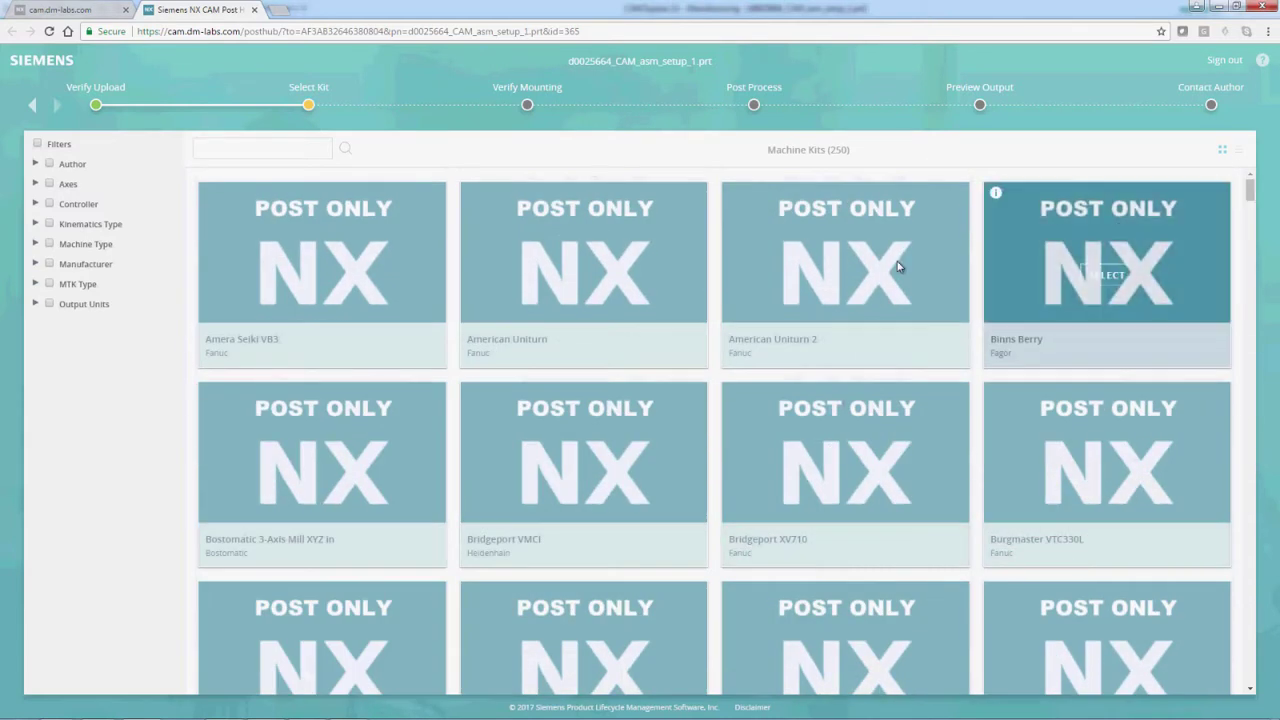
# Filter the machine kits to 3 axes and the Haas controller, and select the Haas VF-0 kit
pyautogui.click(36, 184)
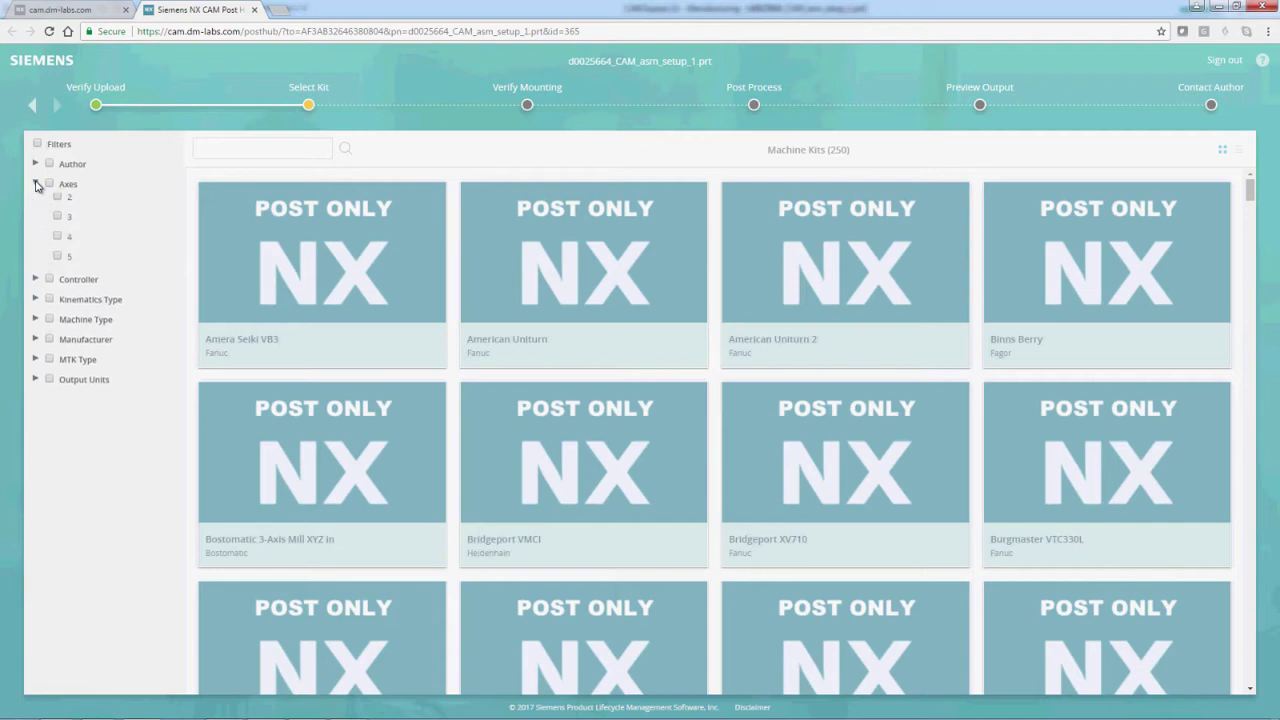
pyautogui.click(58, 224)
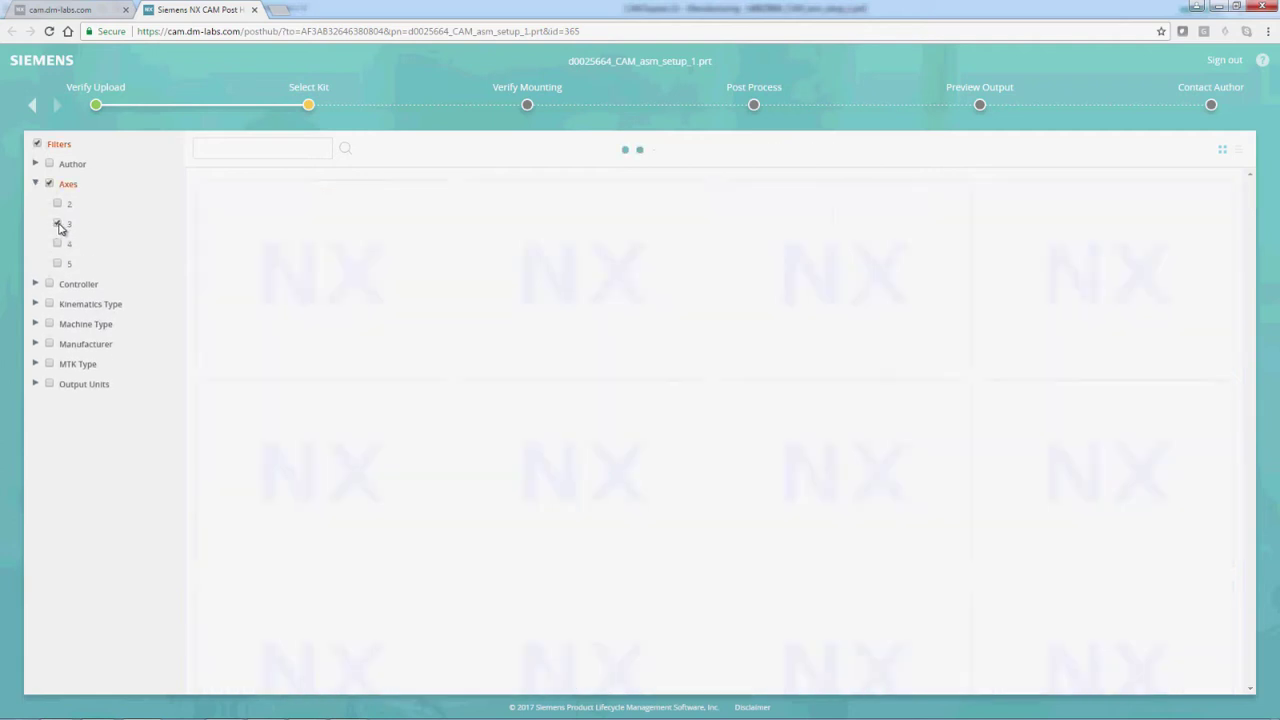
pyautogui.click(36, 284)
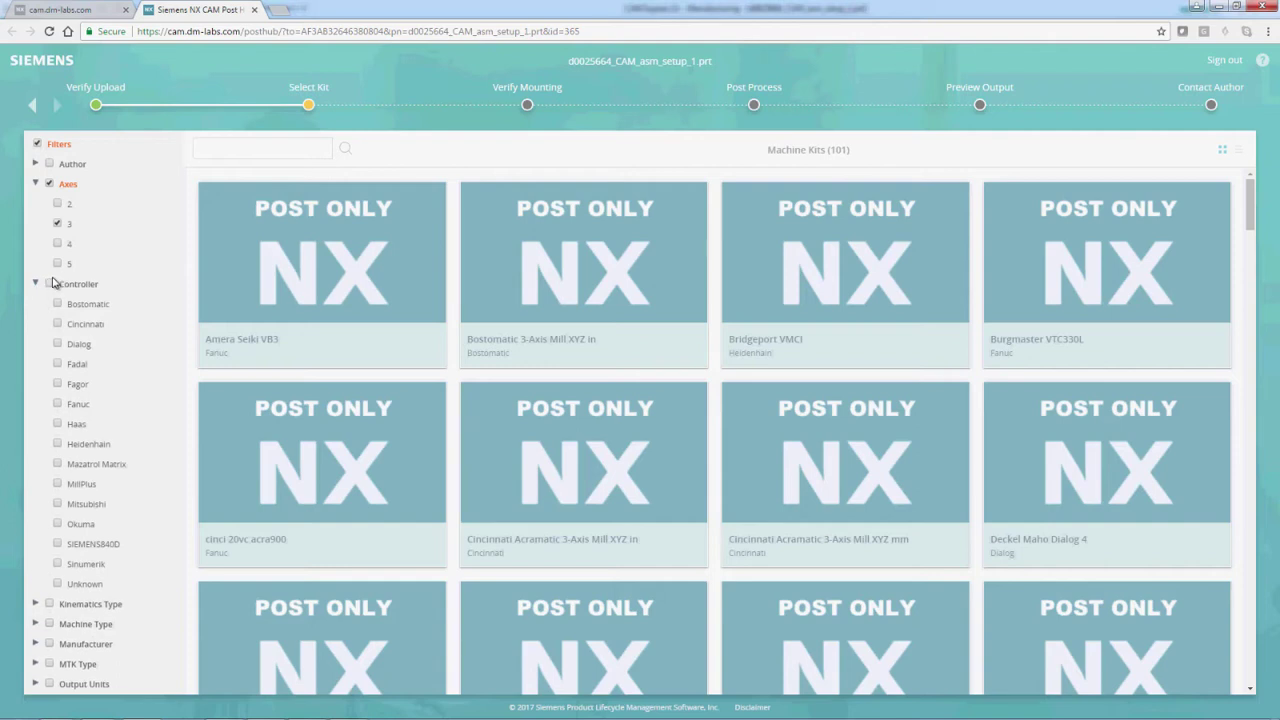
pyautogui.click(57, 424)
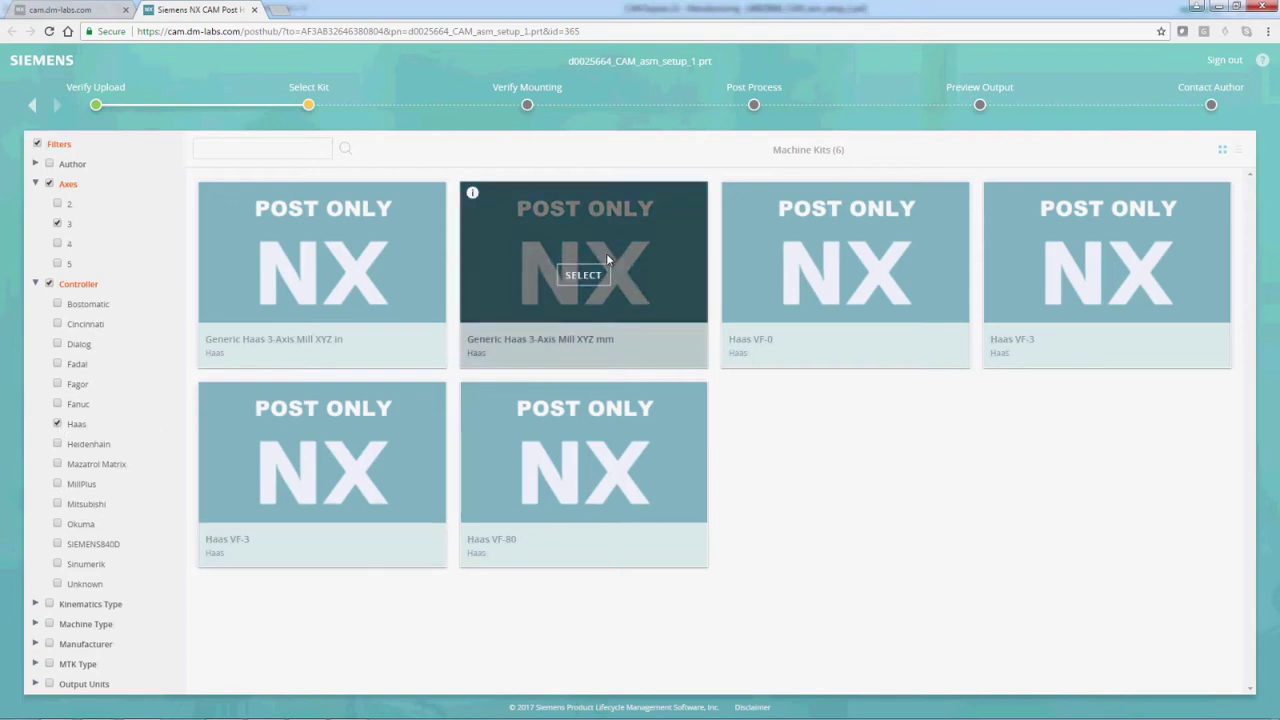
pyautogui.click(852, 276)
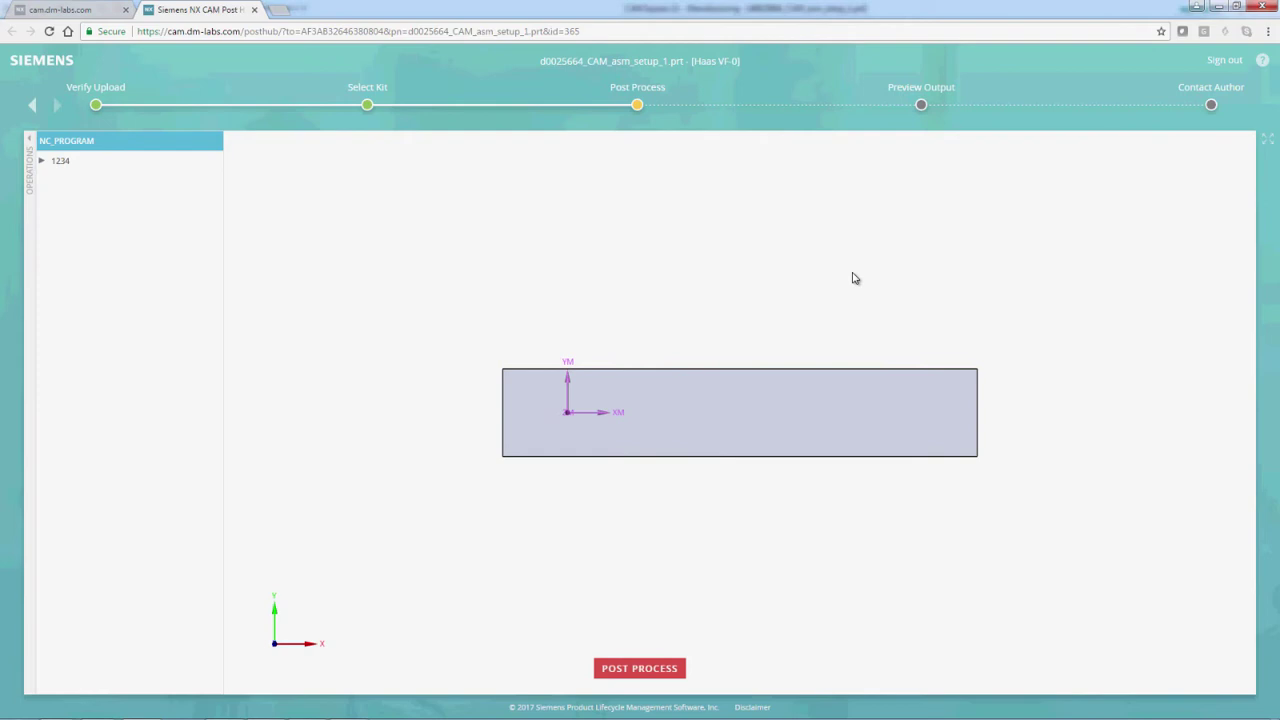
# Postprocess the setup with the Haas VF-0 kit and look through the previewed NC output
pyautogui.moveTo(838, 279); pyautogui.dragTo(835, 325)
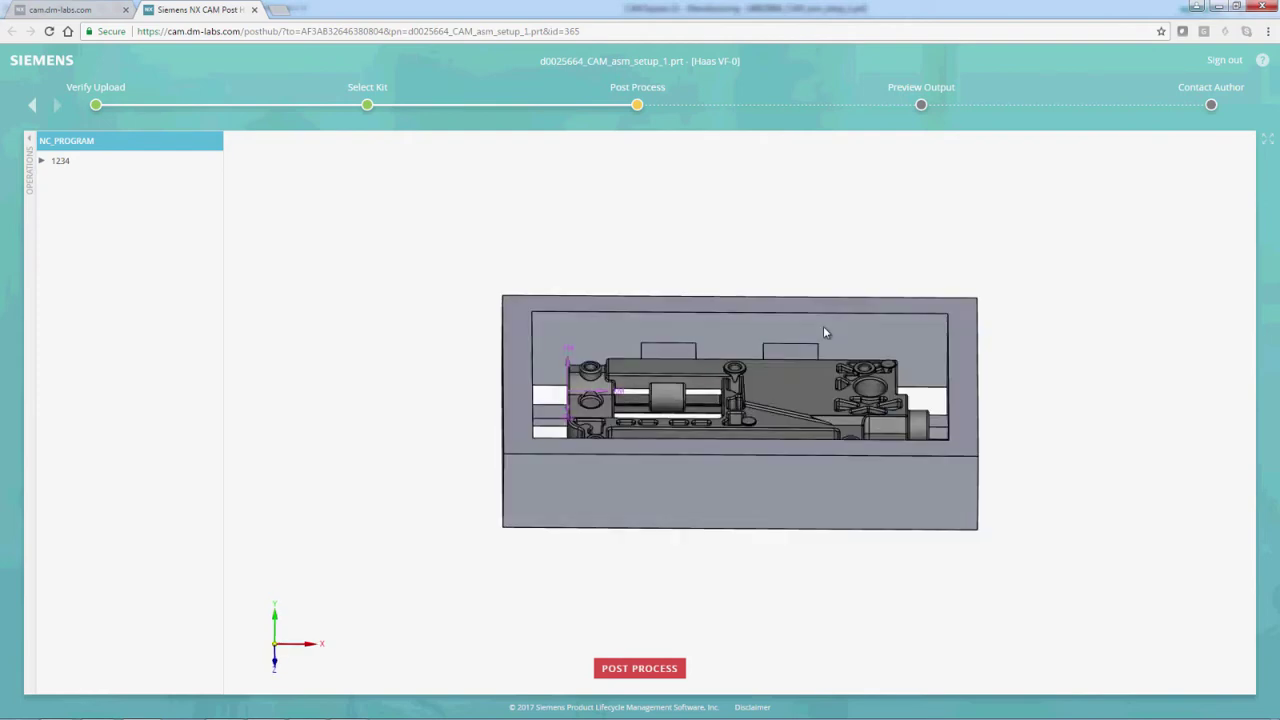
pyautogui.click(651, 667)
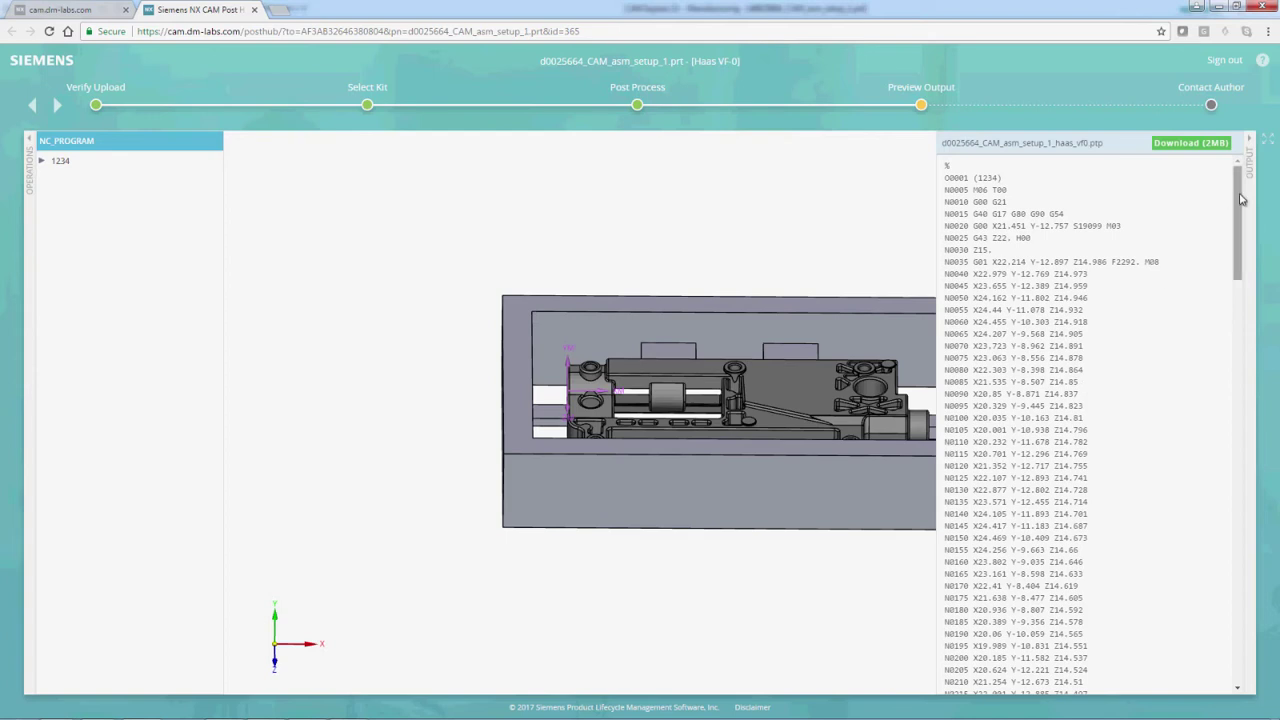
pyautogui.moveTo(1240, 199); pyautogui.dragTo(1213, 452)
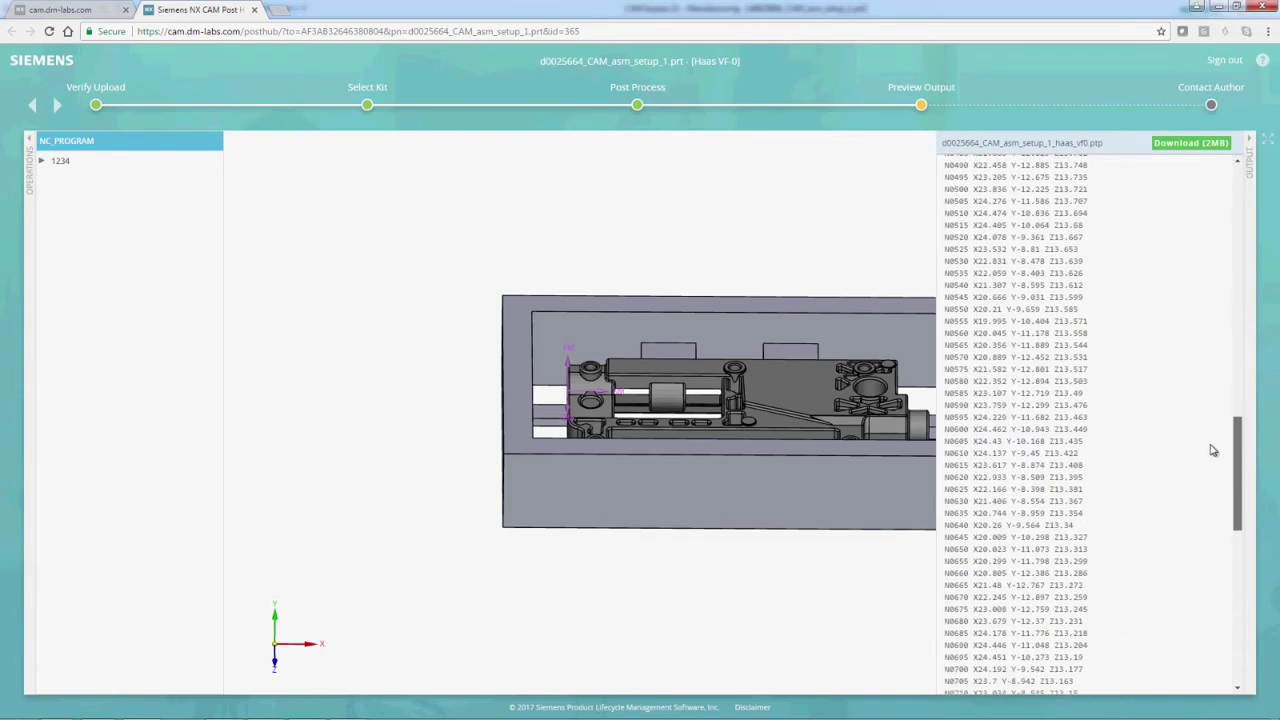
# Download the postprocessed output archive and open d0025664_CAM_asm_setup_1_haas_vf0.ptp from it in TextPad
pyautogui.click(1191, 144)
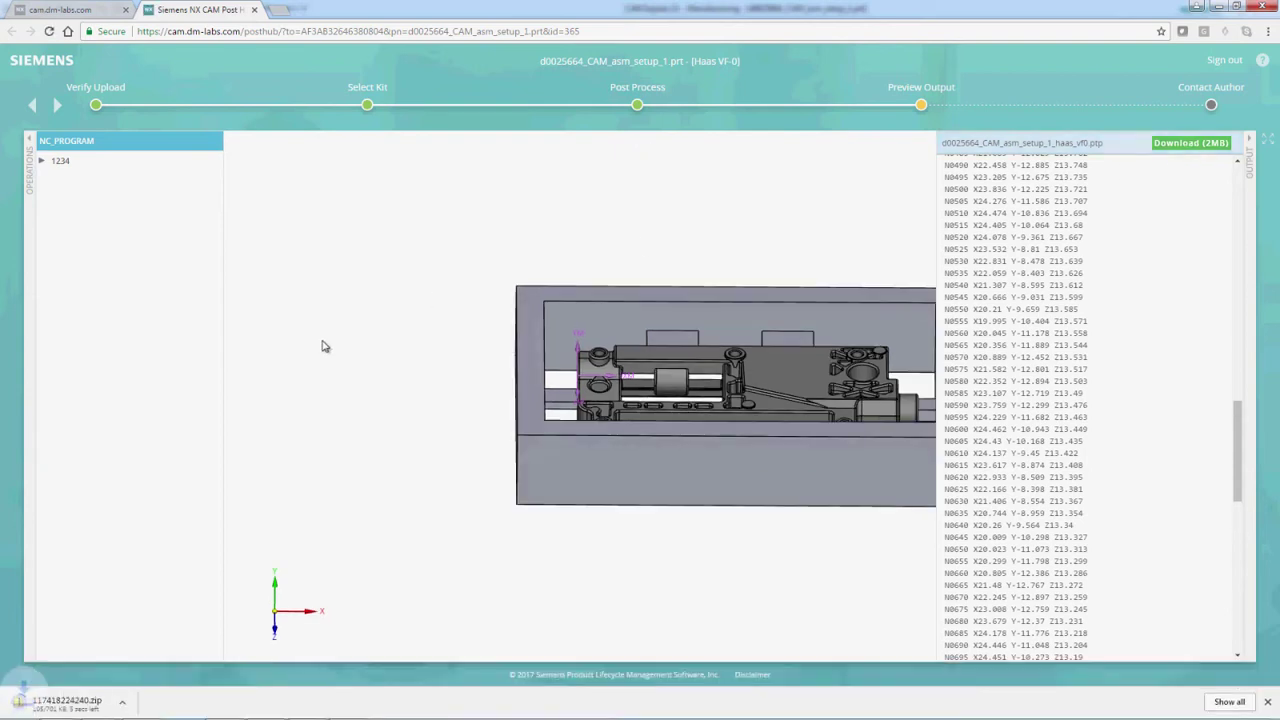
pyautogui.click(139, 703)
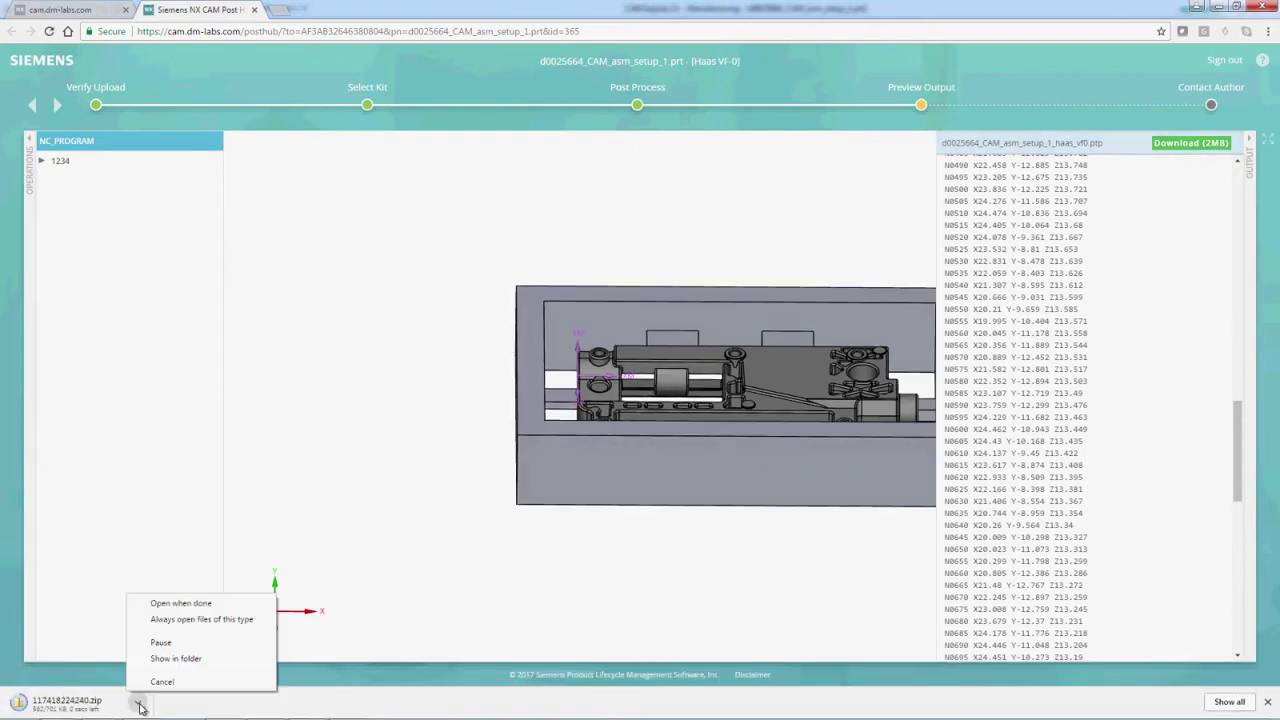
pyautogui.click(211, 604)
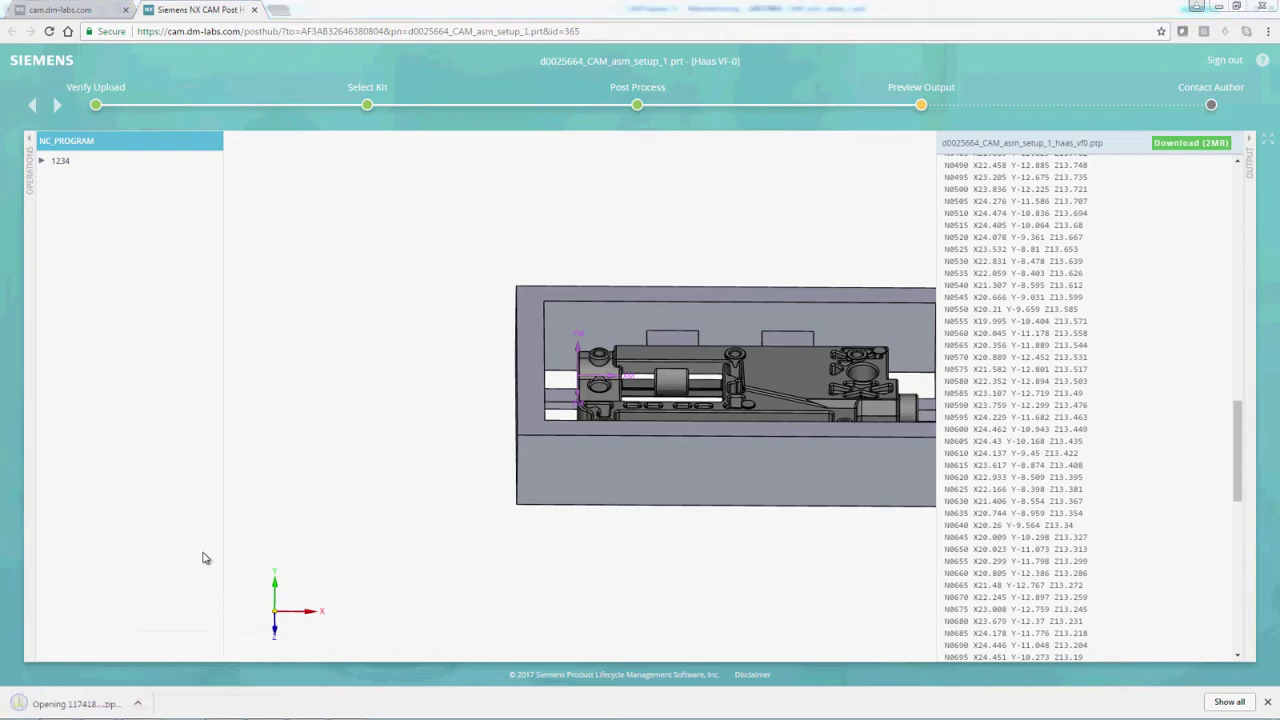
pyautogui.doubleClick(473, 203)
# Examine the opening blocks of the NC code in TextPad and minimize its window
pyautogui.scroll(-5, 387, 289)
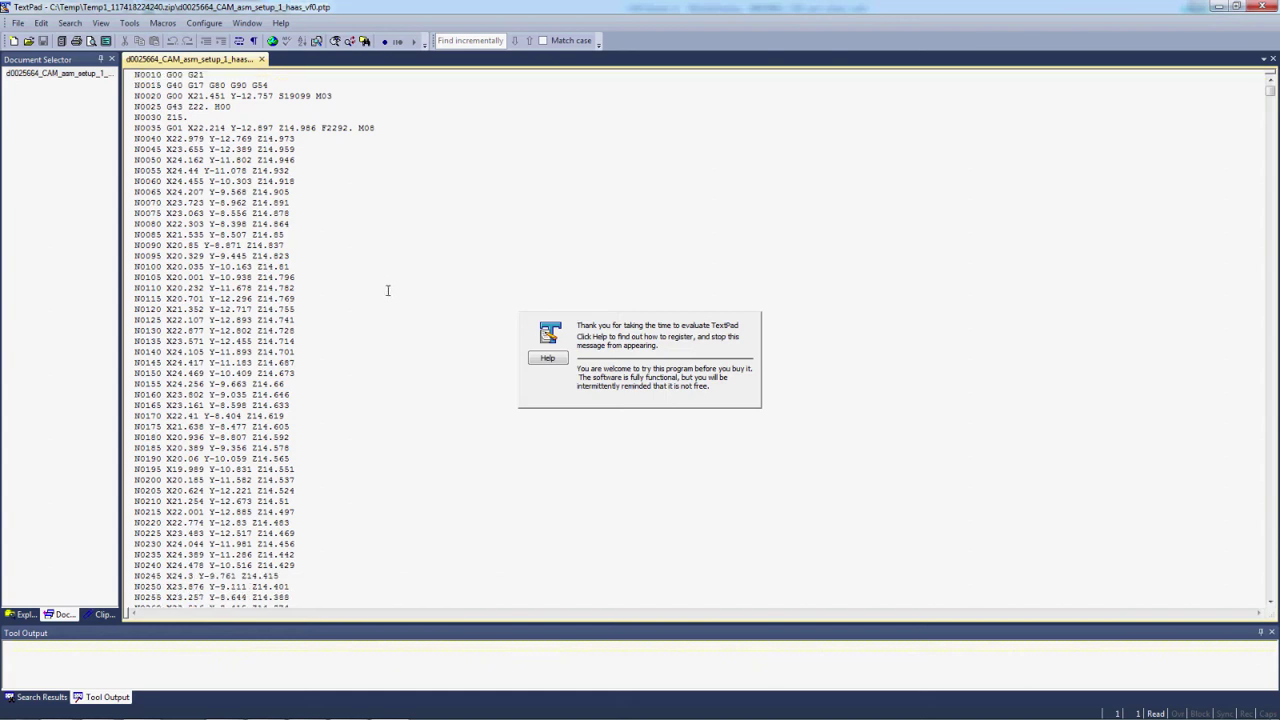
pyautogui.scroll(5, 389, 284)
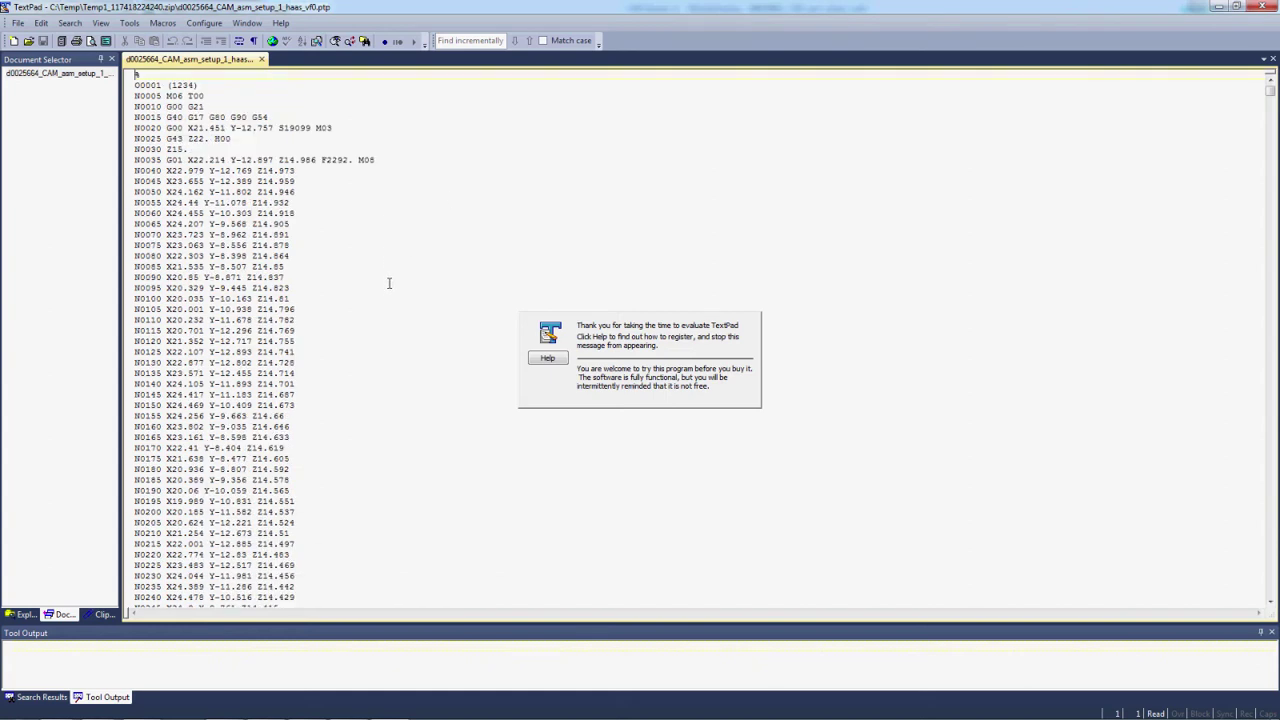
pyautogui.scroll(-13, 434, 237)
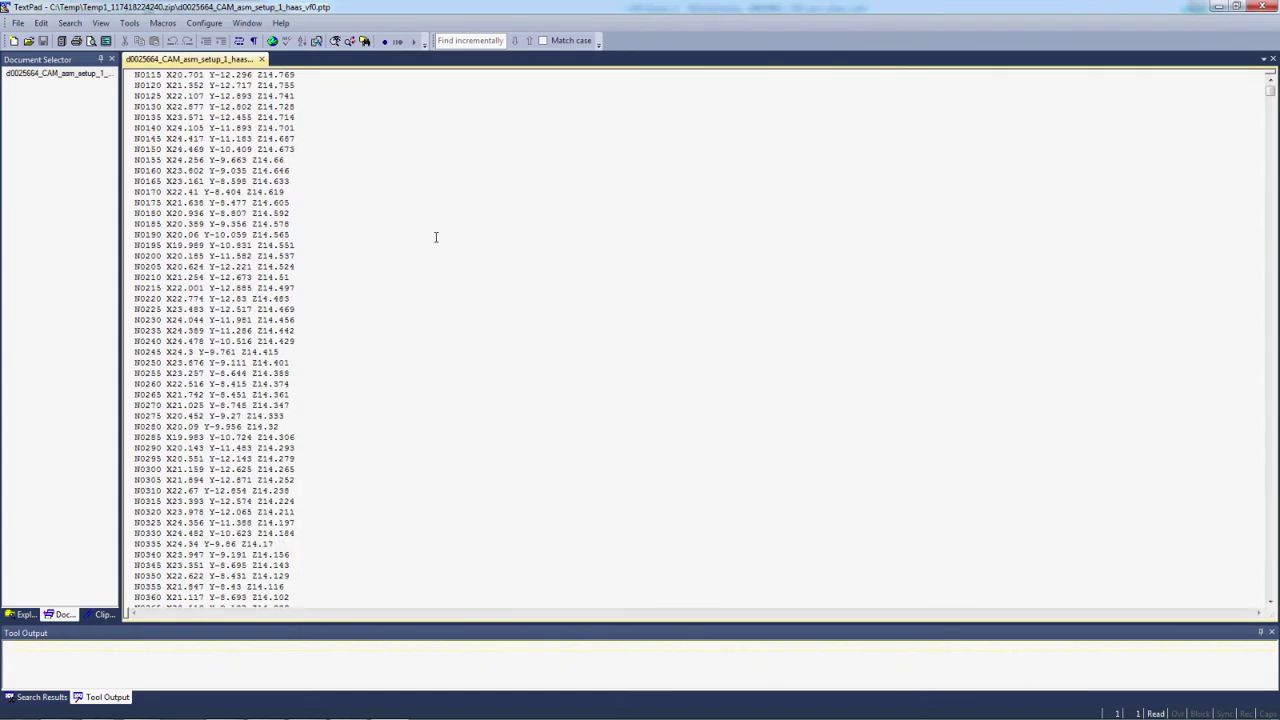
pyautogui.scroll(13, 435, 237)
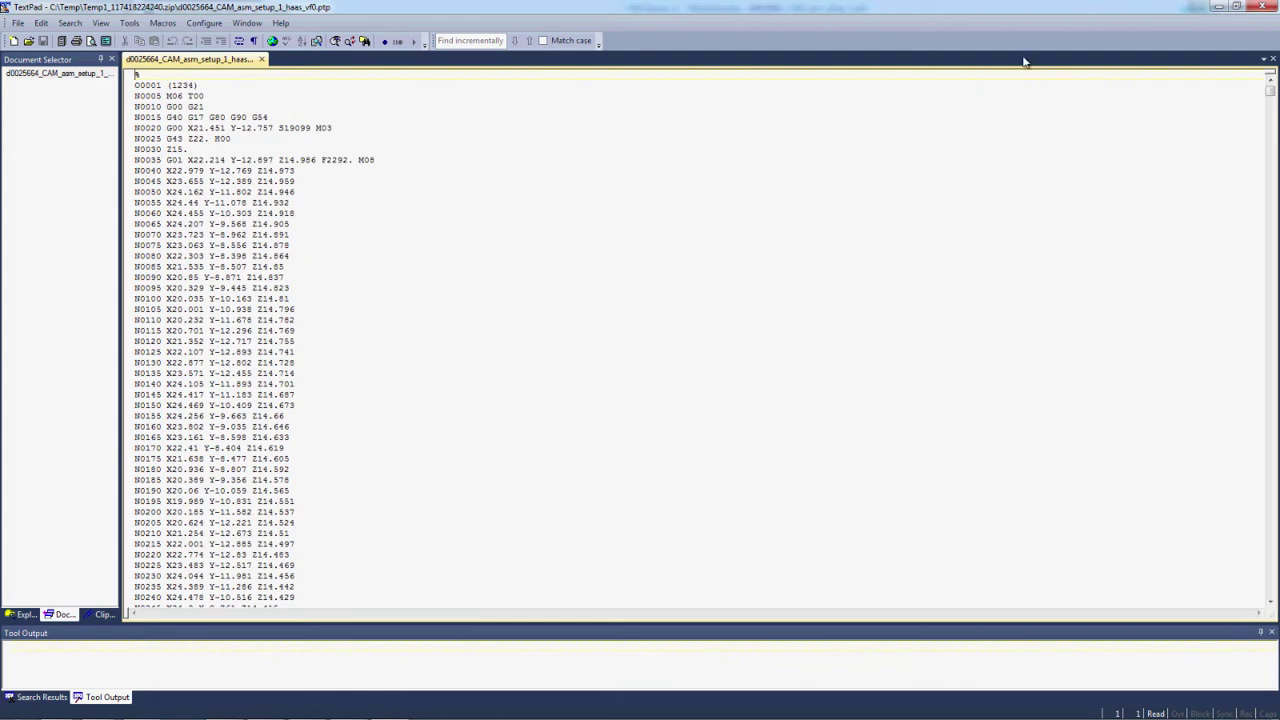
pyautogui.click(1218, 6)
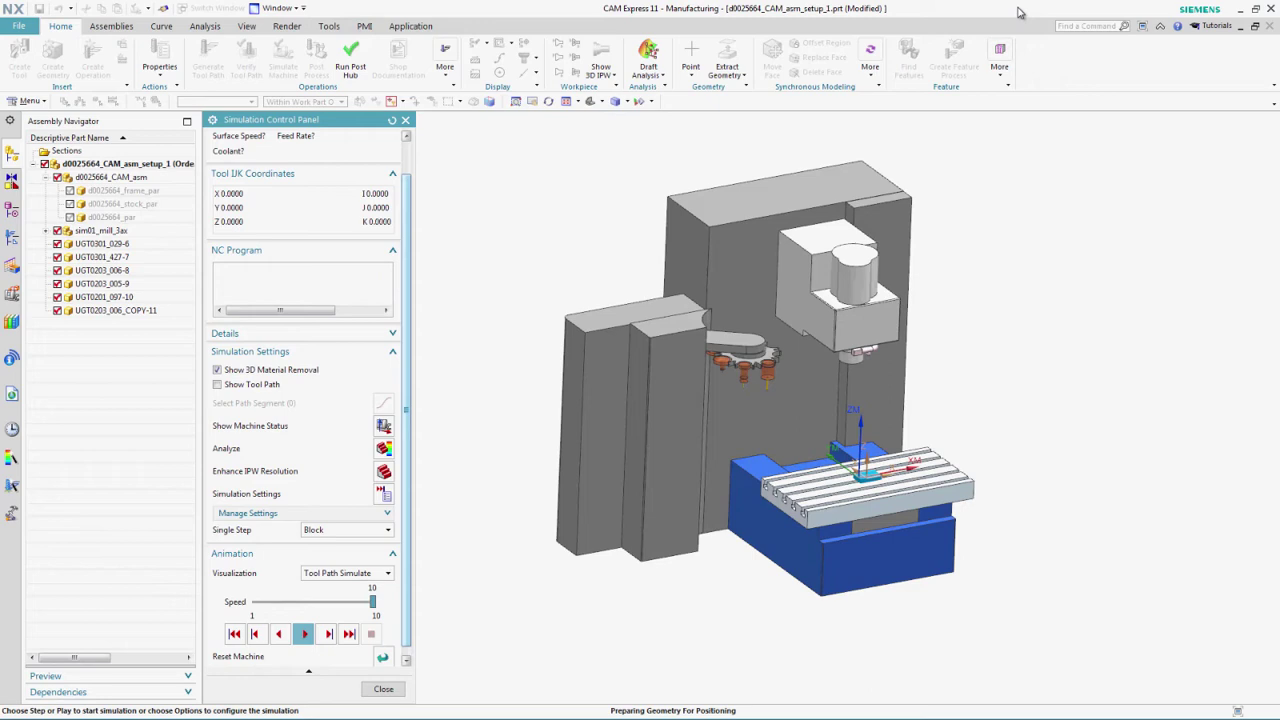
# Play the machine simulation with 3D material removal in CAM Express, examining the cutting up close and the whole machine
pyautogui.click(306, 636)
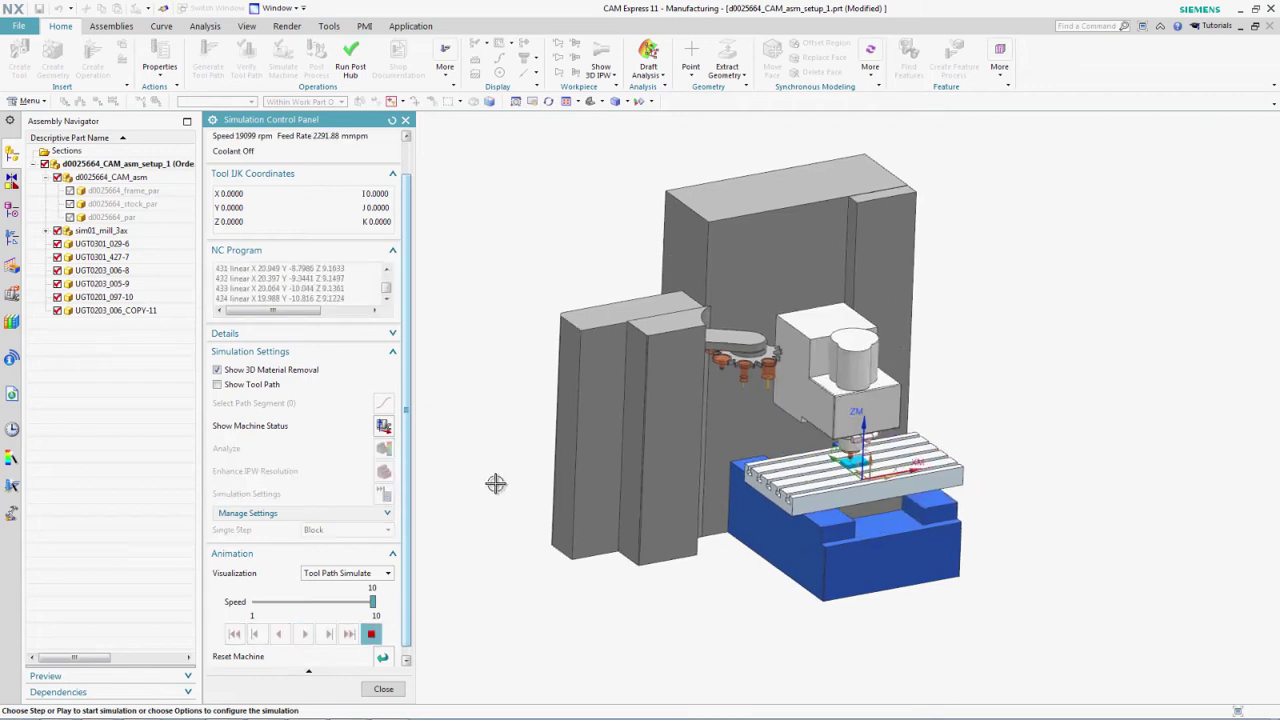
pyautogui.scroll(3, 495, 483)
pyautogui.scroll(5, 495, 483)
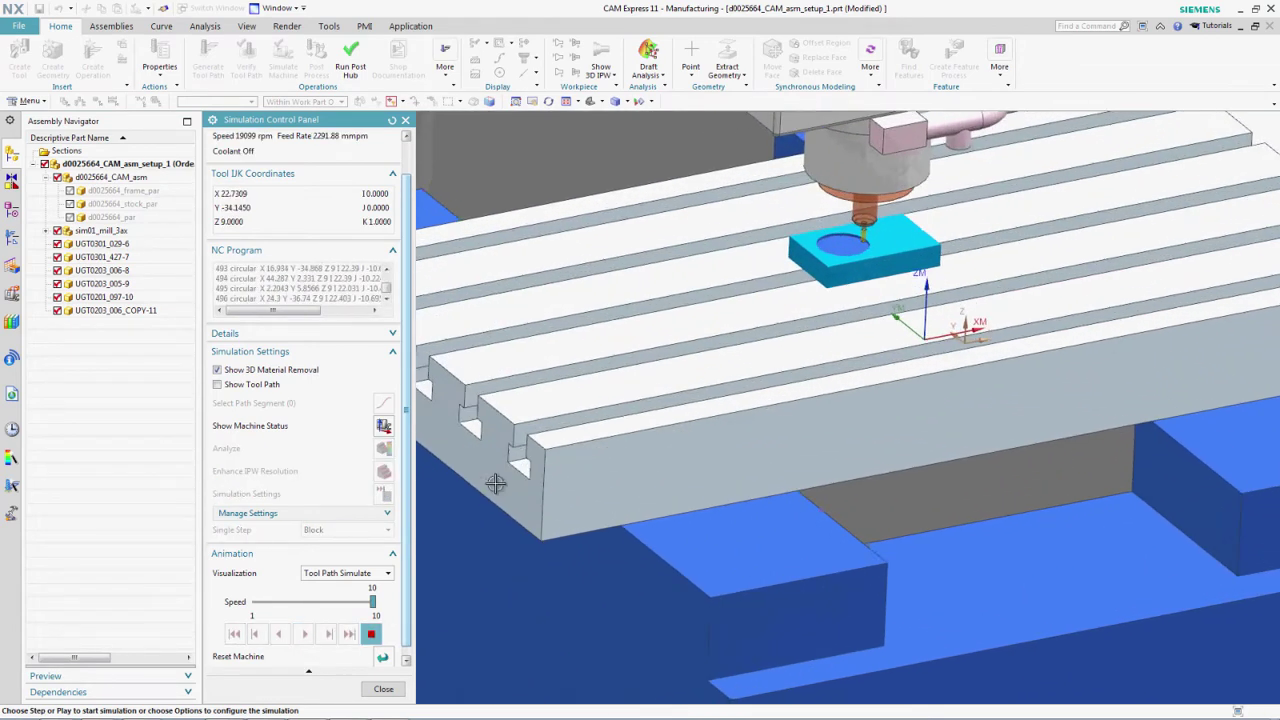
pyautogui.scroll(3, 495, 483)
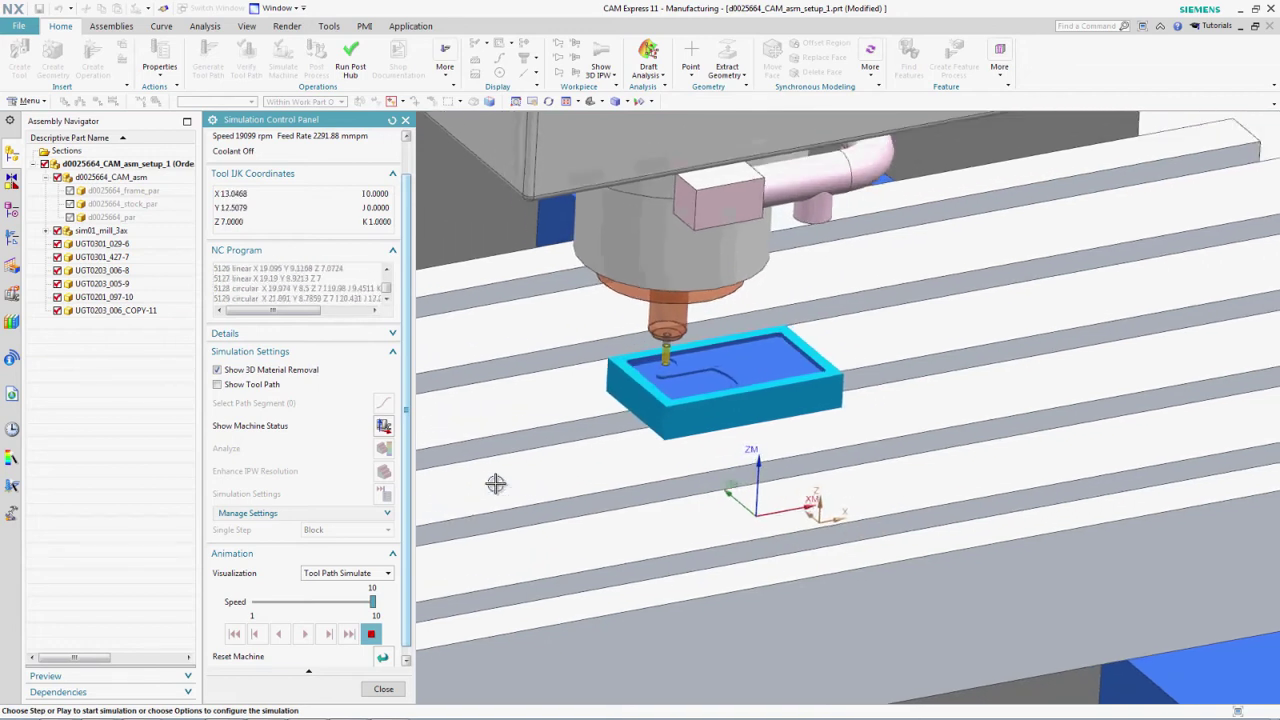
pyautogui.scroll(-5, 495, 483)
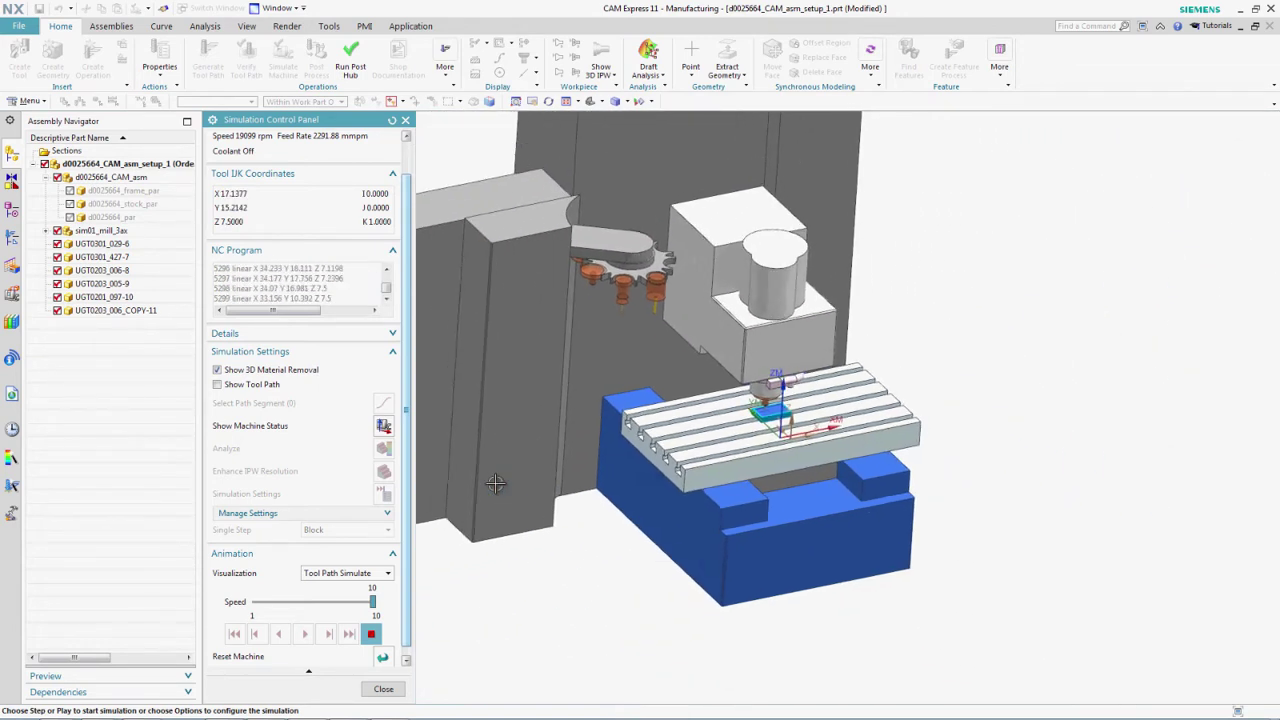
pyautogui.scroll(-3, 495, 483)
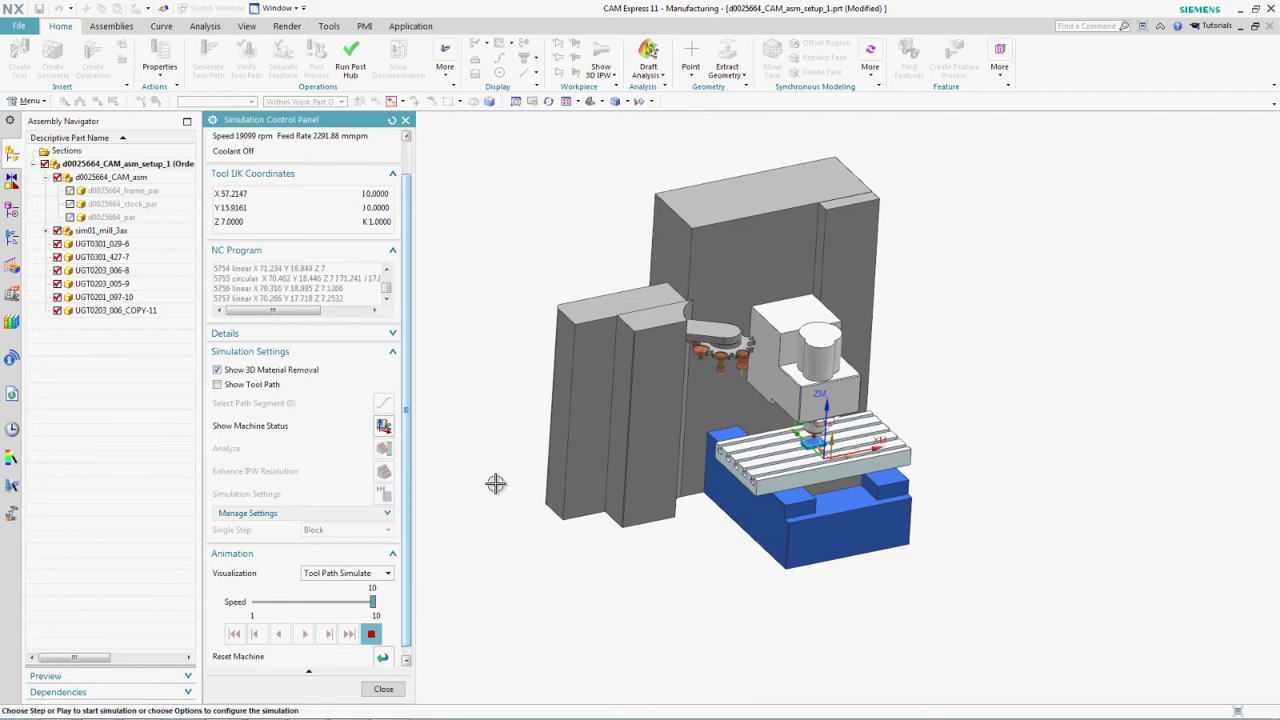